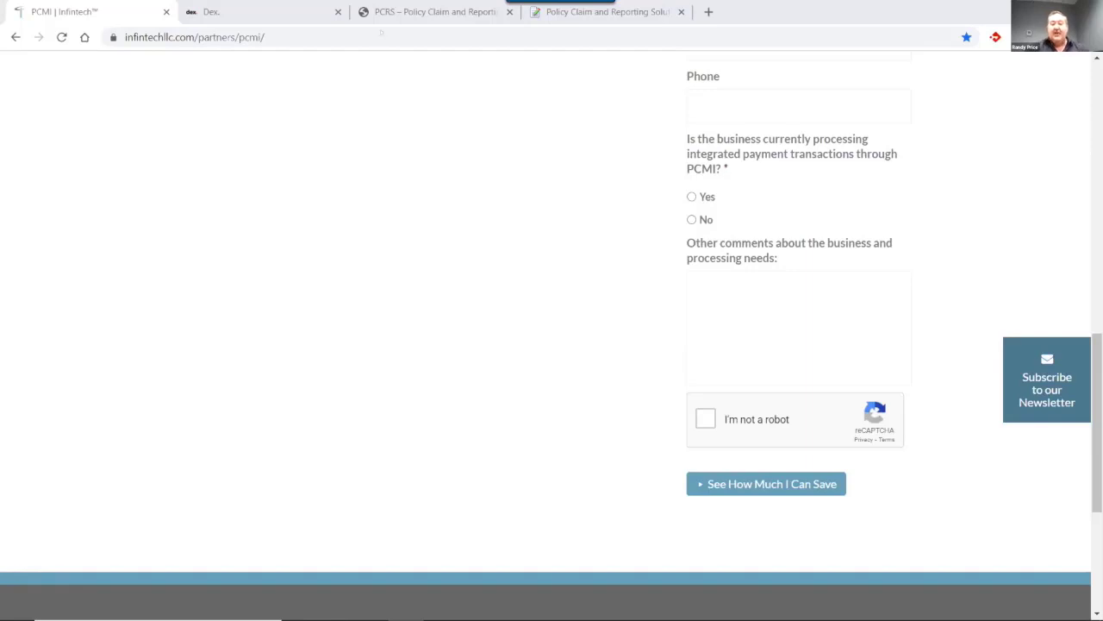
In the PCRS portal's Process Register, select all funded contracts and start paying them.
click(392, 12)
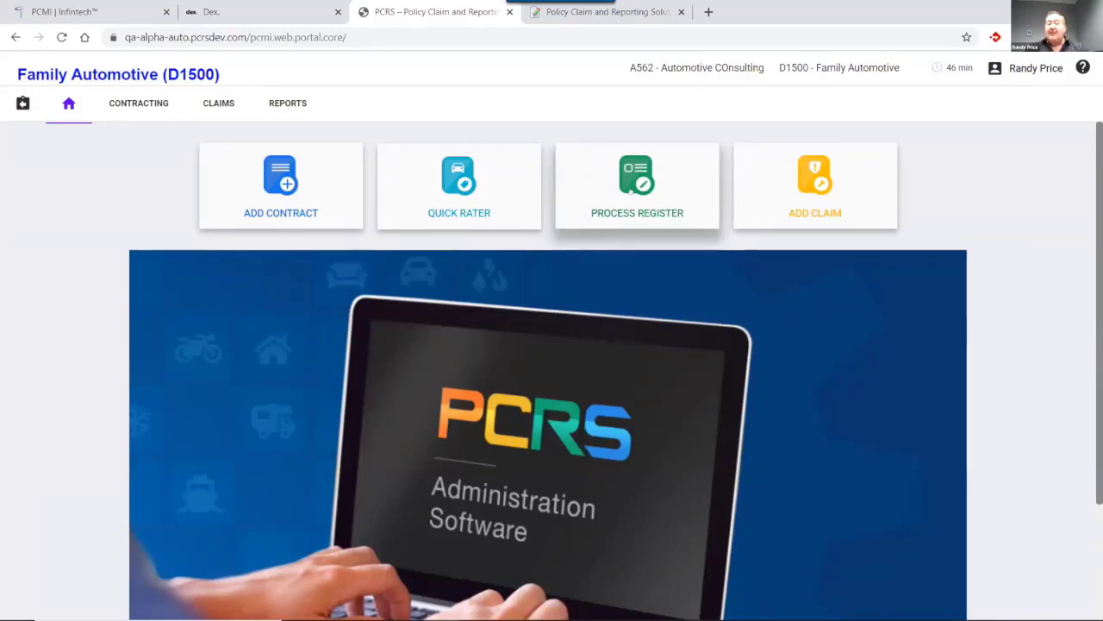
click(630, 189)
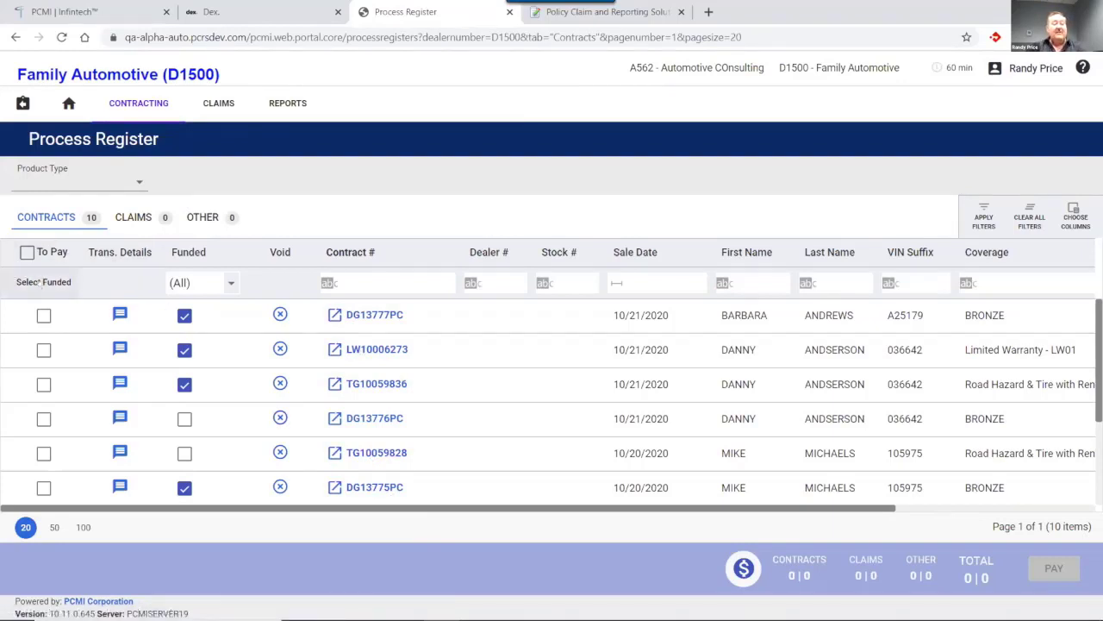
click(35, 282)
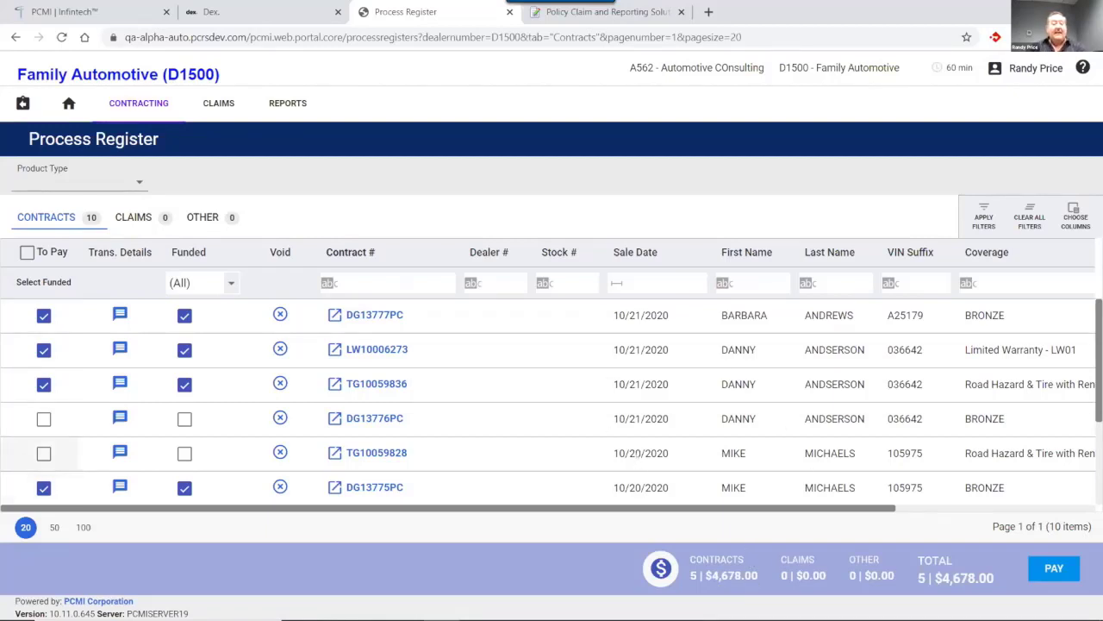
click(1054, 568)
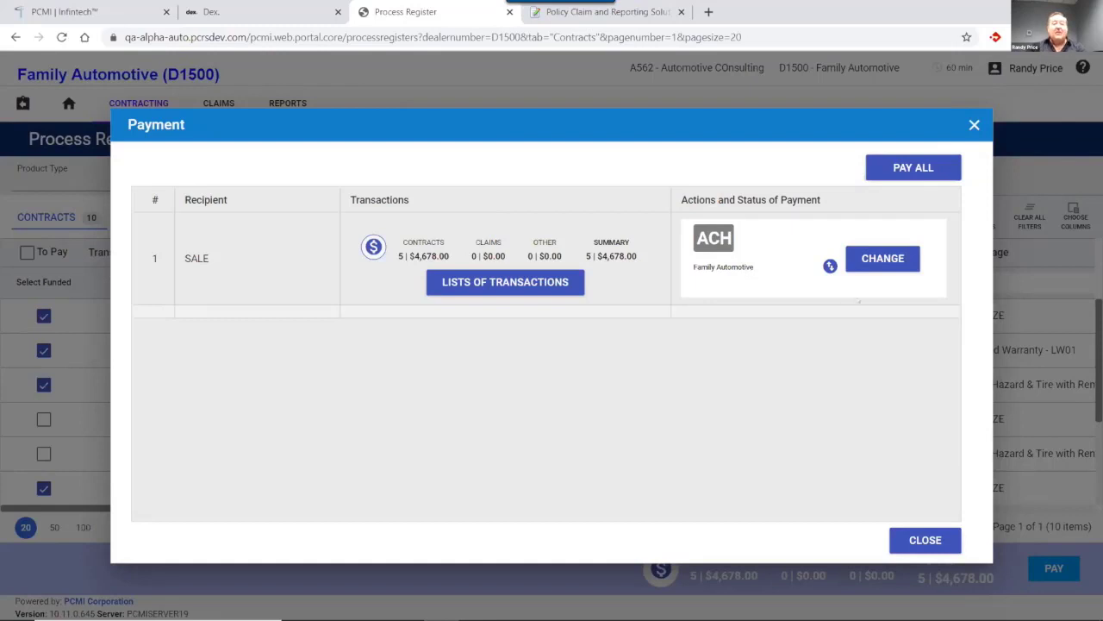
Review and accept the saved ACH payment details for the SALE recipient, and pay all selected contracts.
click(885, 257)
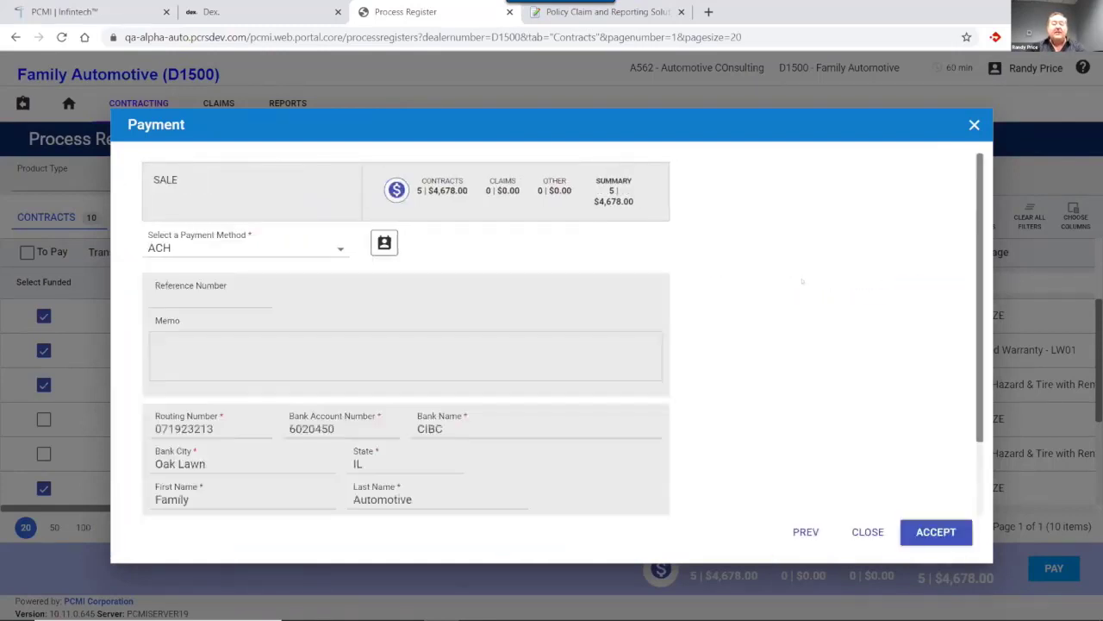
drag(980, 203, 992, 260)
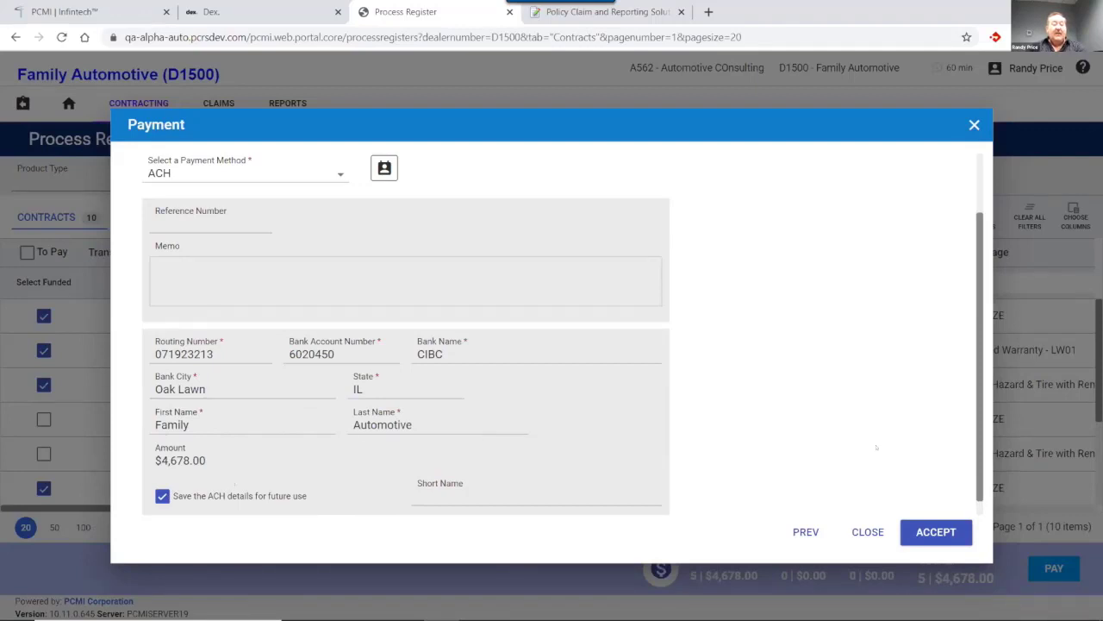
click(934, 532)
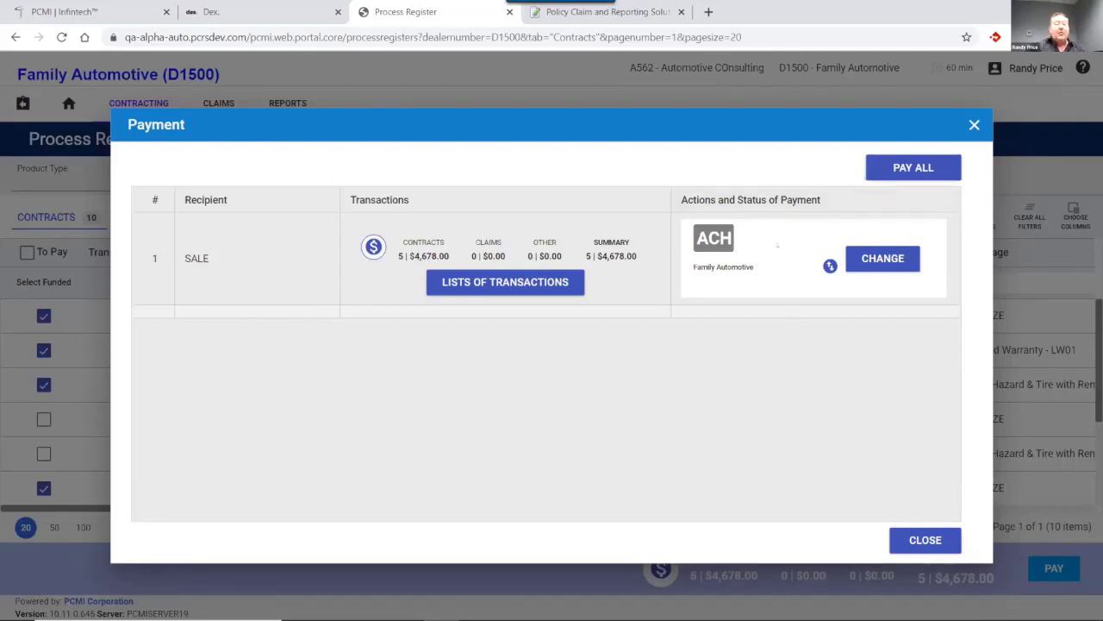
click(914, 165)
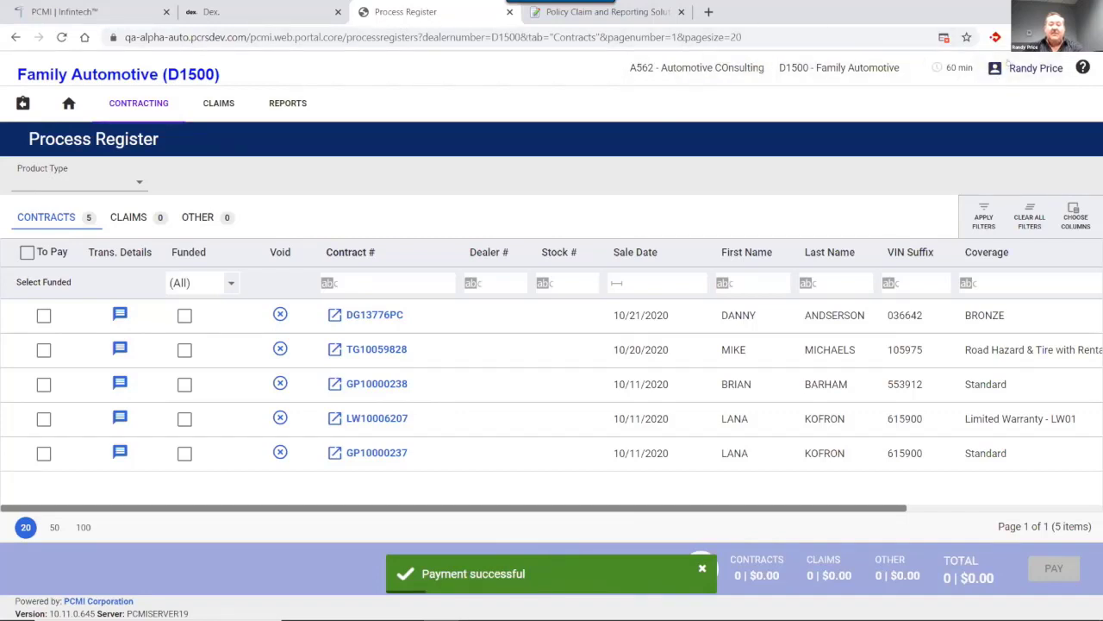
Open the blocked Sale Register Processed Report for the payment, review it and close it.
click(944, 37)
click(841, 87)
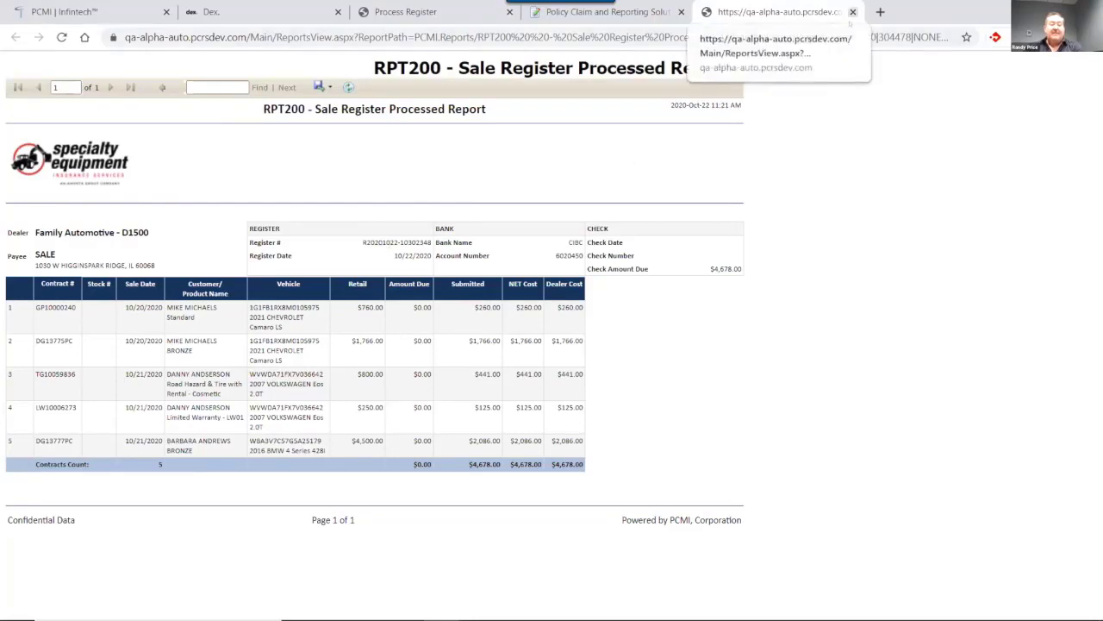
click(852, 12)
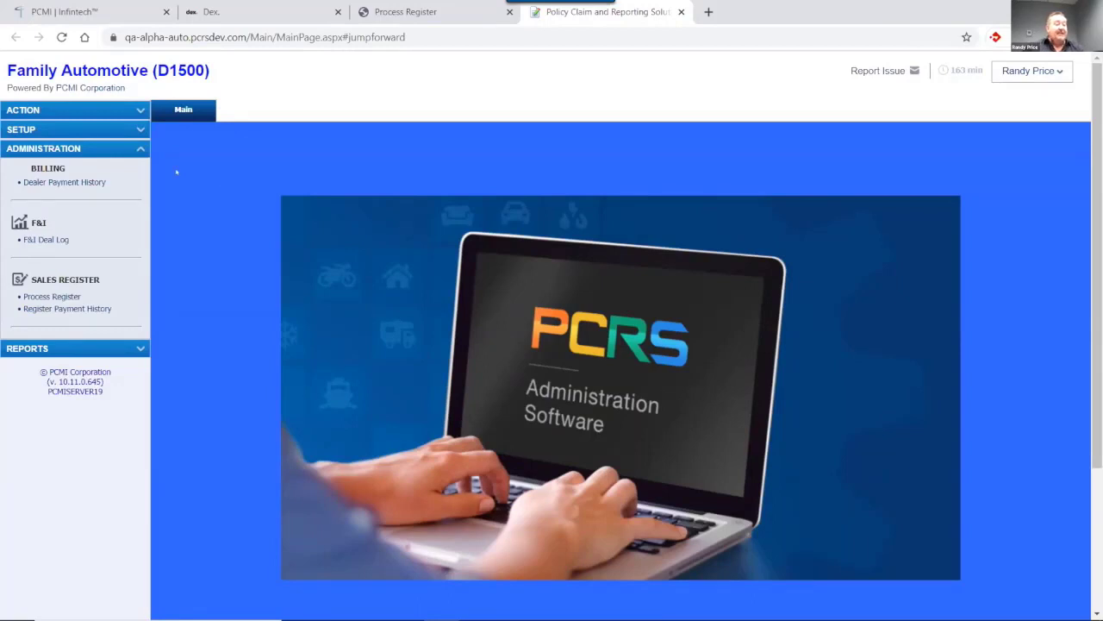
From the Dealer Payment History, open the 10/22/2020 ACH payment of $4,678.00 and its first applied contract.
click(76, 181)
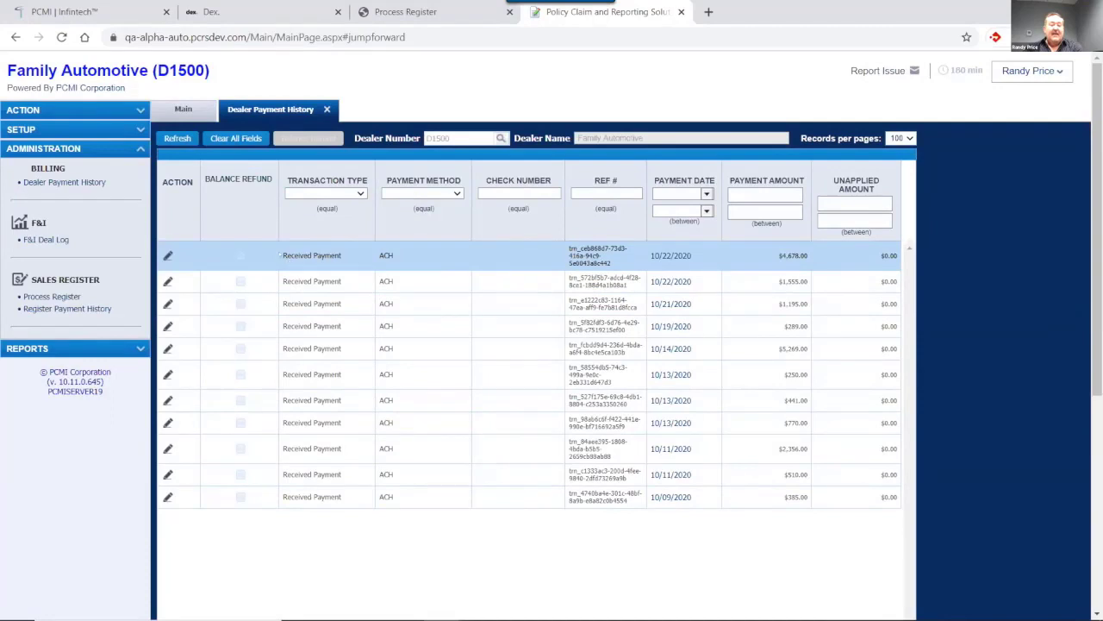
click(167, 255)
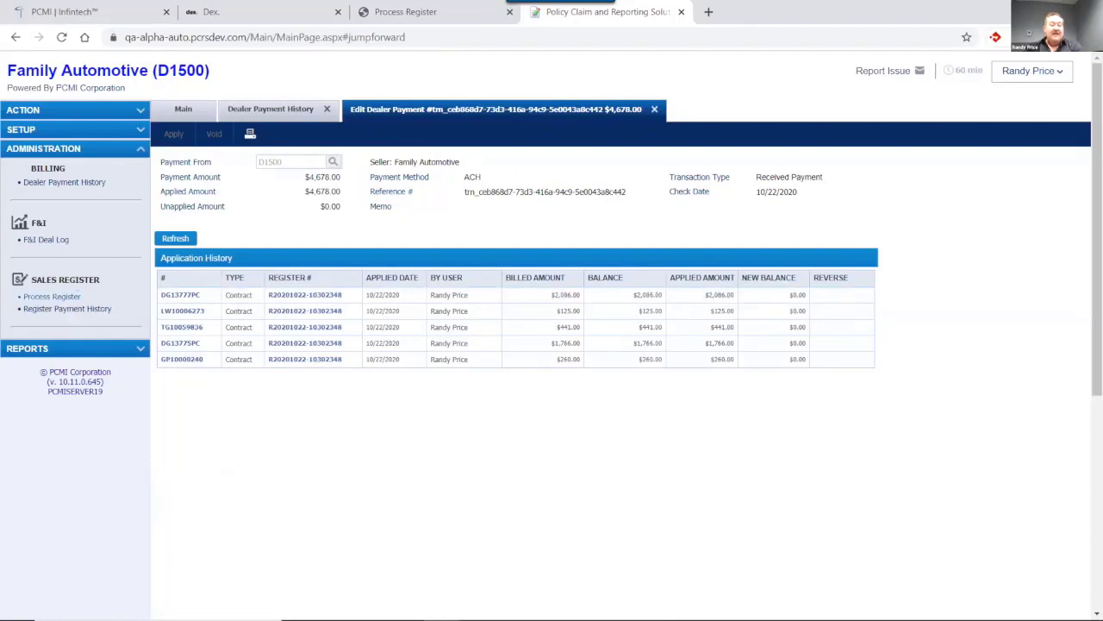
click(170, 295)
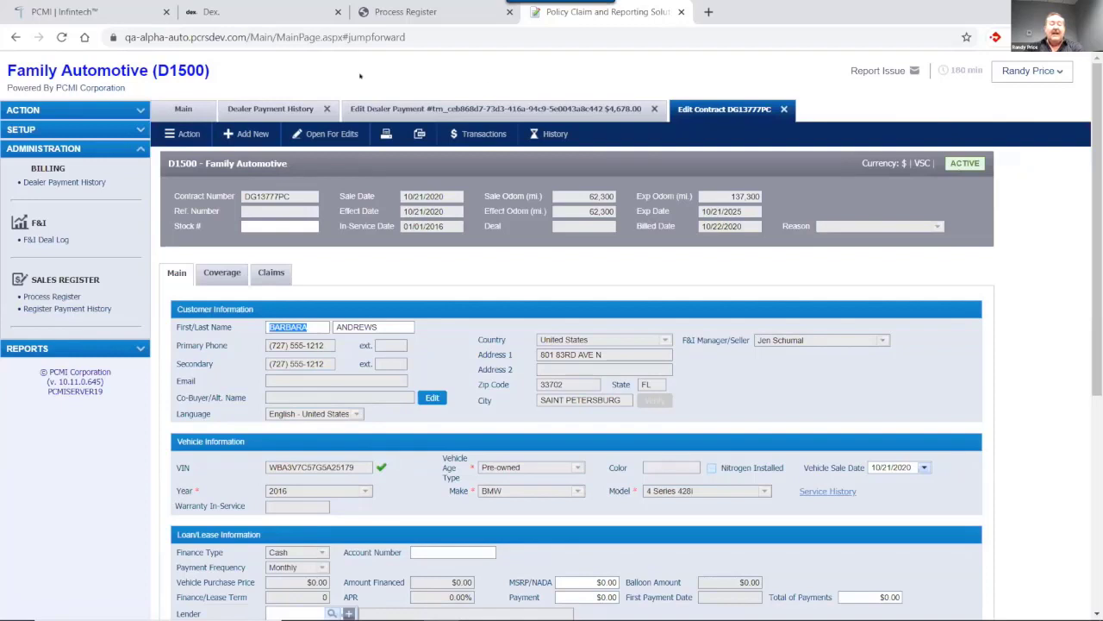
Examine the contract's transaction details, and close the contract and the dealer payment record.
click(466, 134)
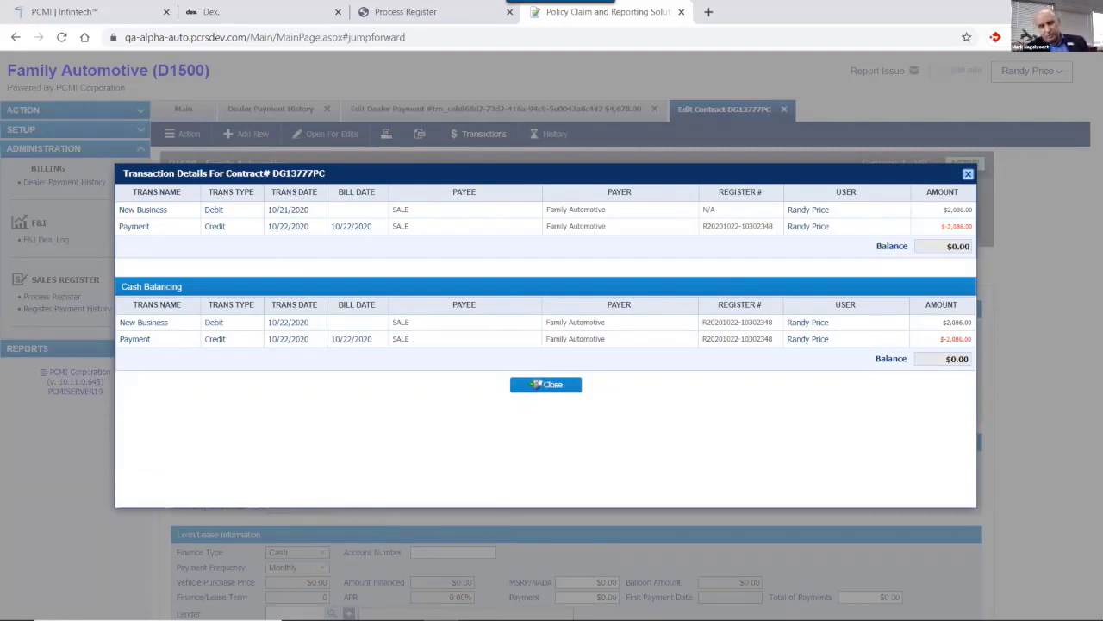
click(536, 384)
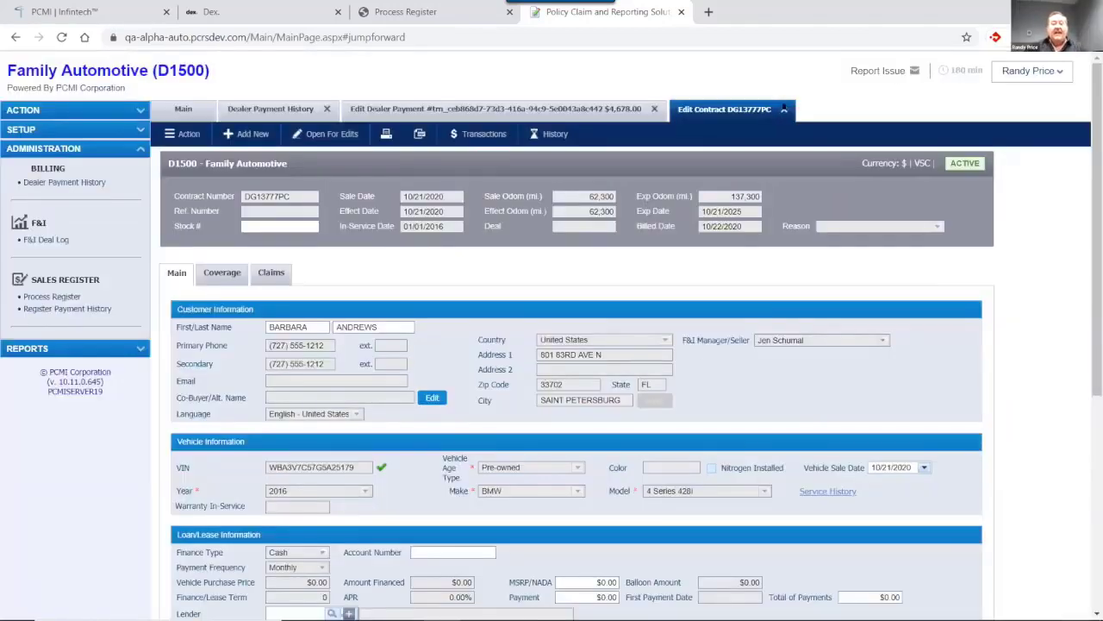
click(784, 108)
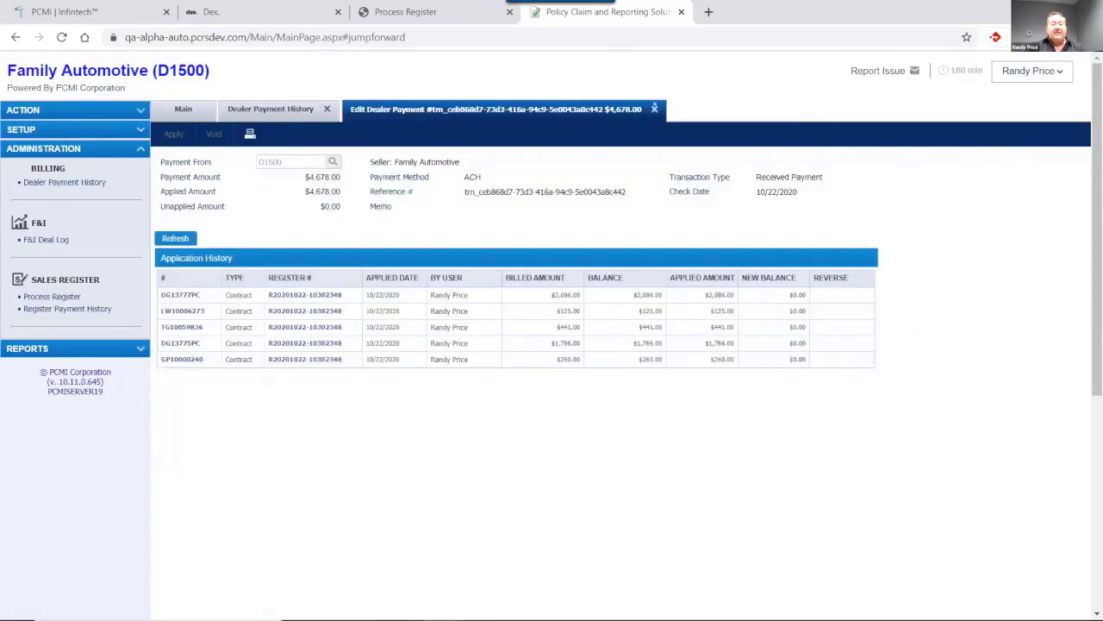
click(654, 109)
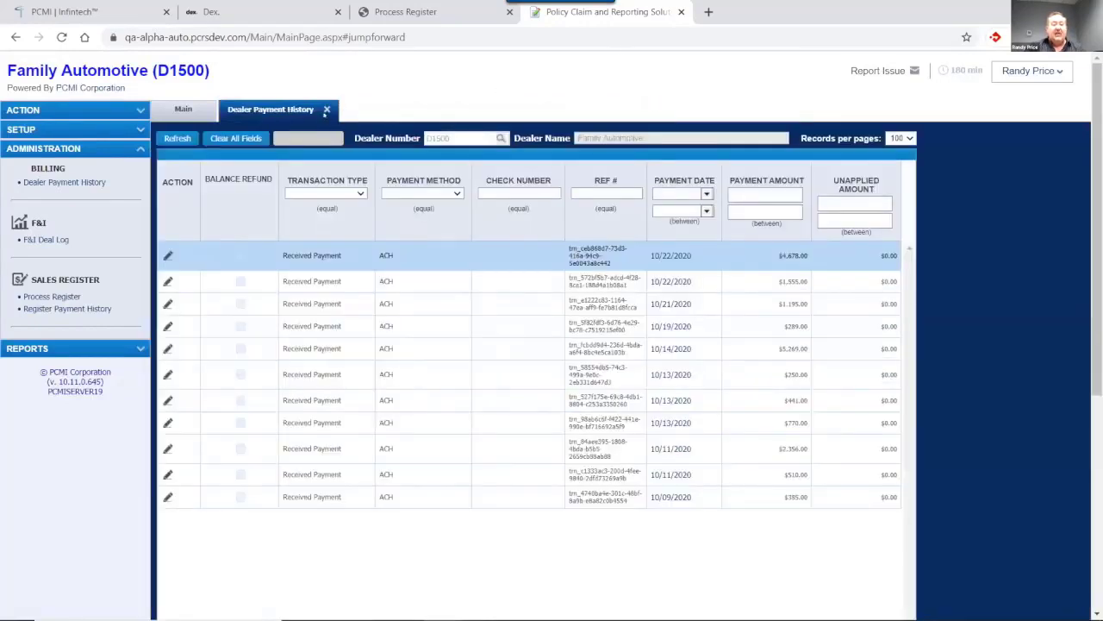
Log out of the dealer's PCRS portal account and log in with the other account's saved e-mail and password.
click(405, 13)
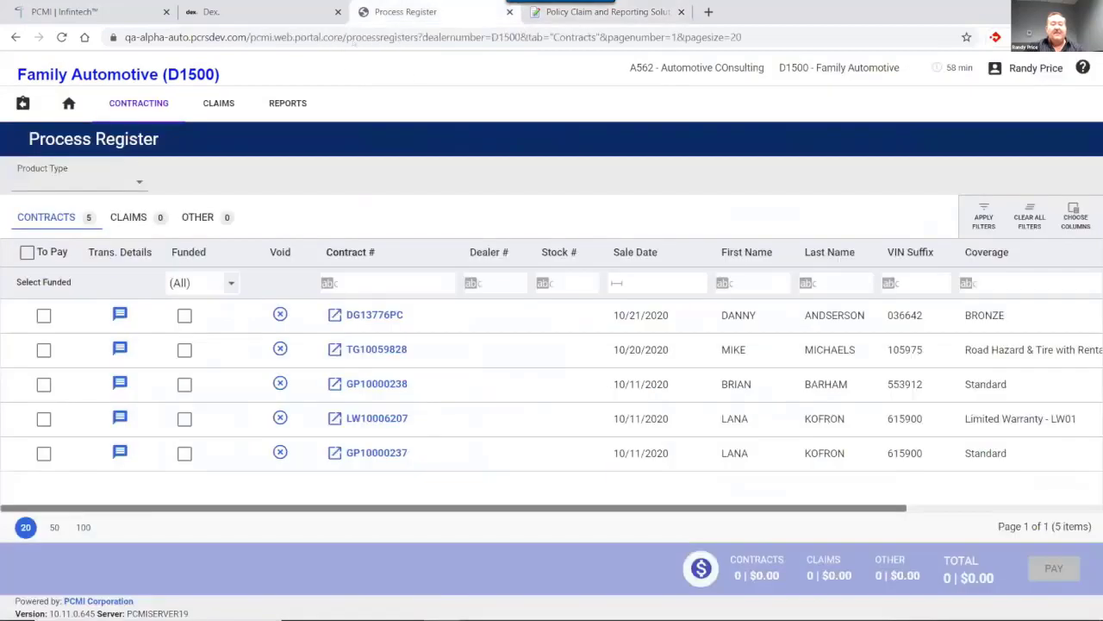
click(1000, 67)
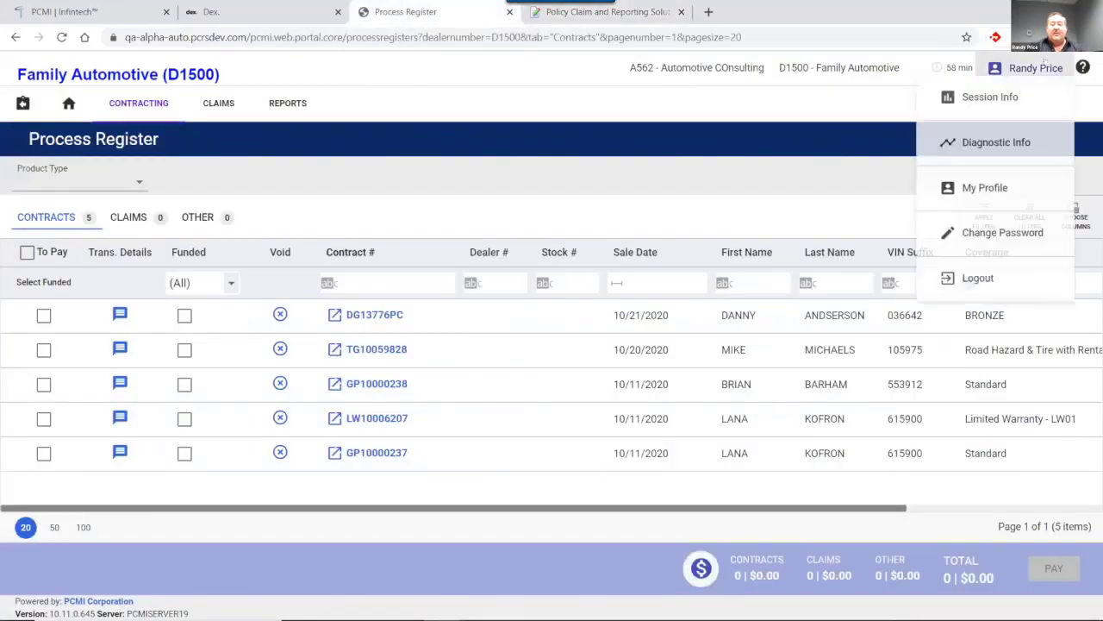
click(978, 278)
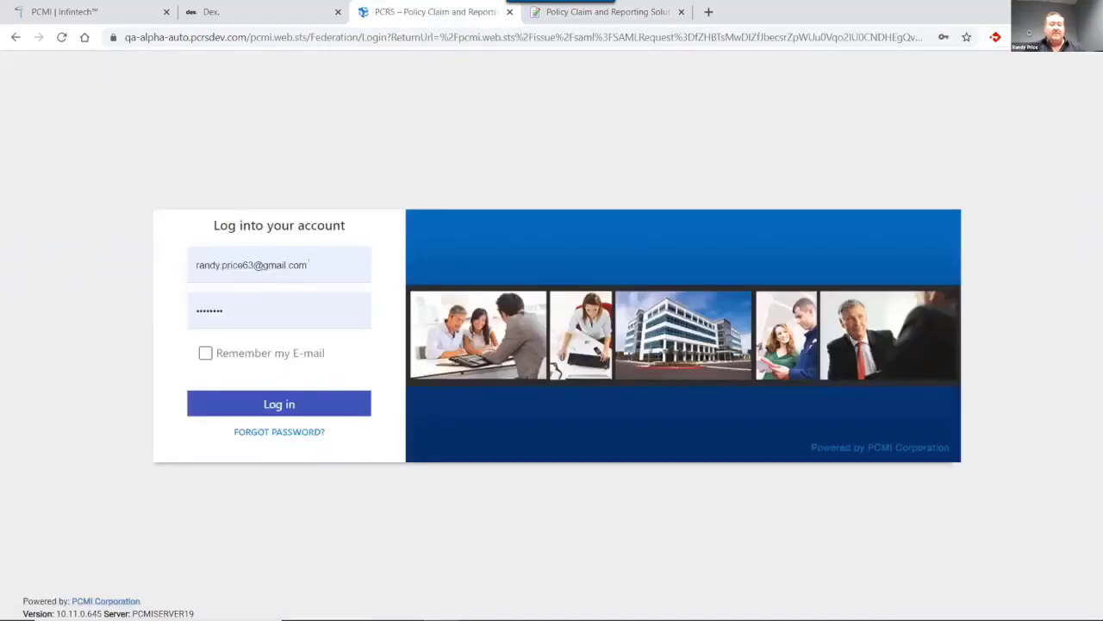
click(307, 265)
click(316, 352)
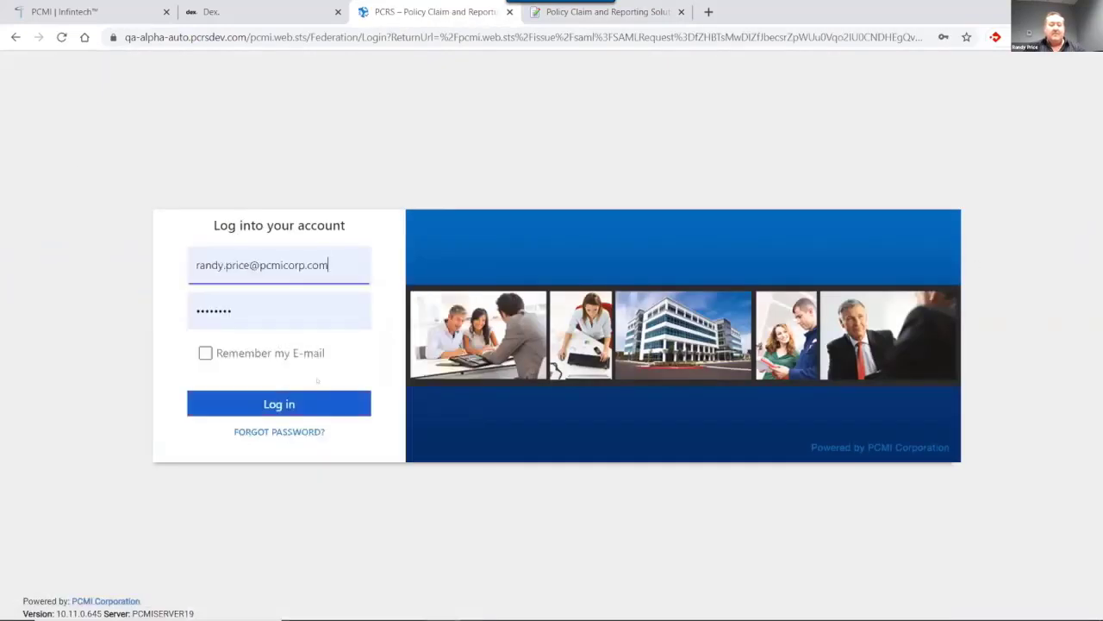
click(299, 410)
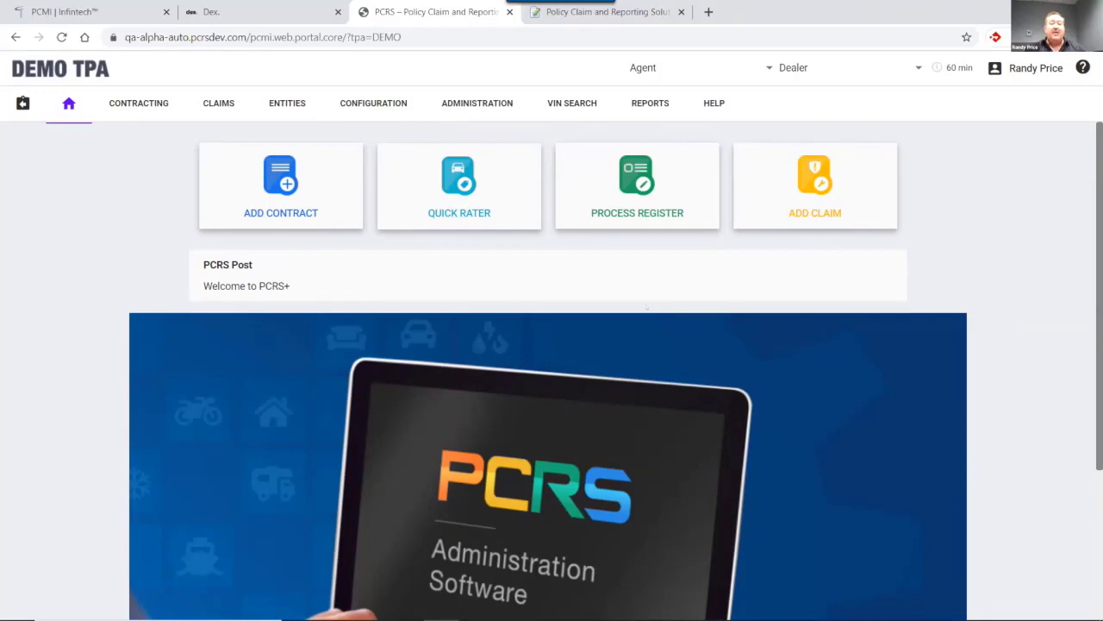
Find the dealer Family Automotive by the name "family", select it and open its Process Register.
click(917, 68)
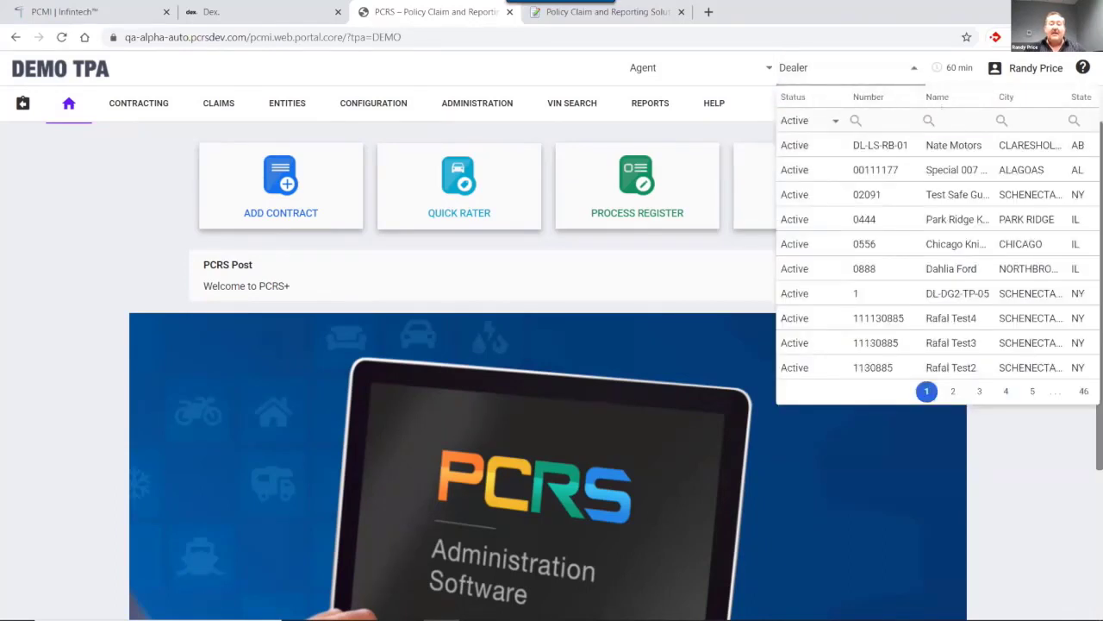
click(940, 119)
text(family)
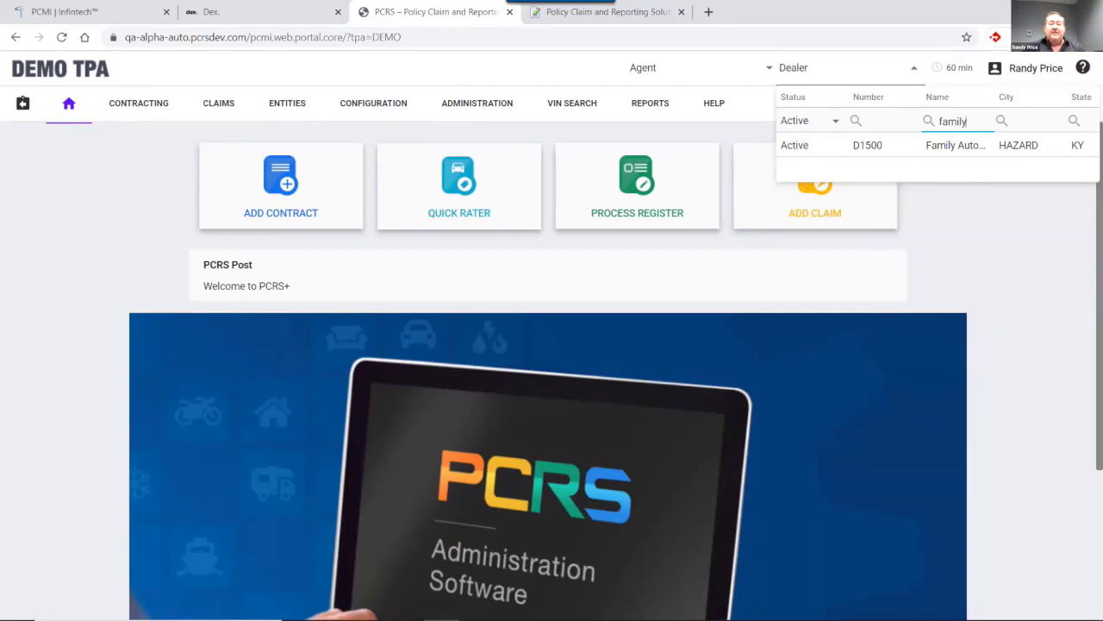
click(821, 144)
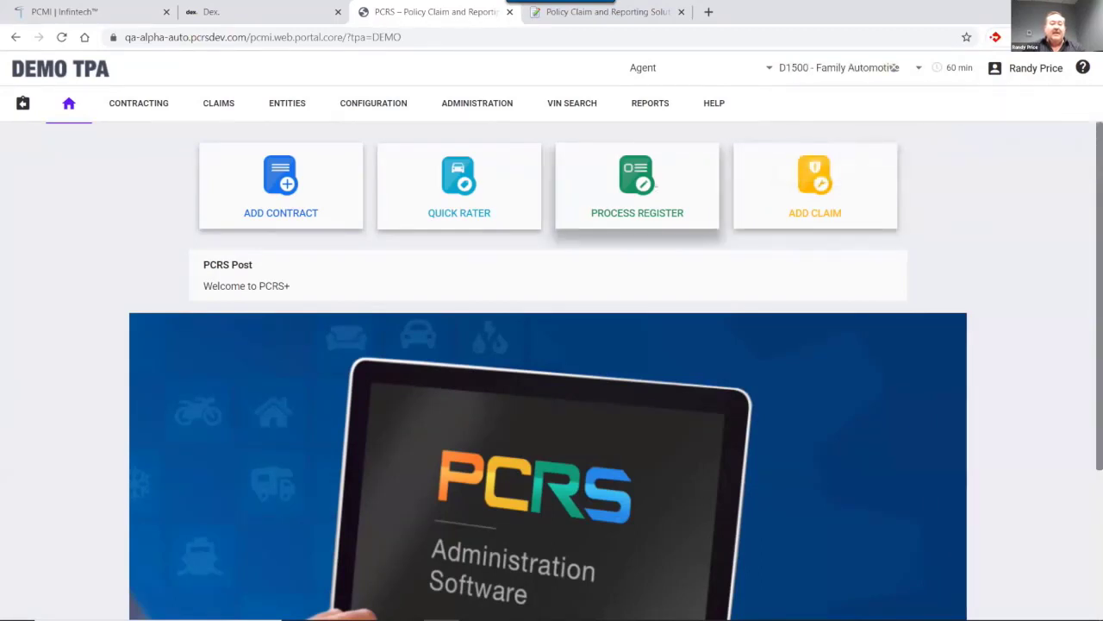
click(632, 179)
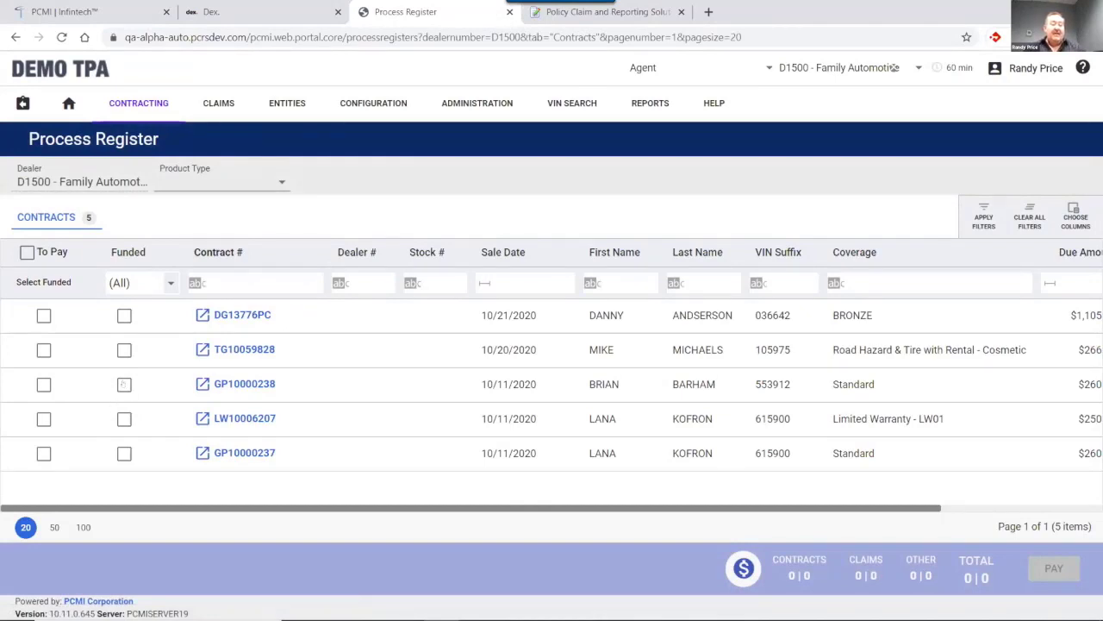
Mark the first Standard-coverage contract sold 10/11/2020 as funded and to pay, and start its payment.
click(125, 384)
click(121, 387)
click(121, 386)
click(43, 385)
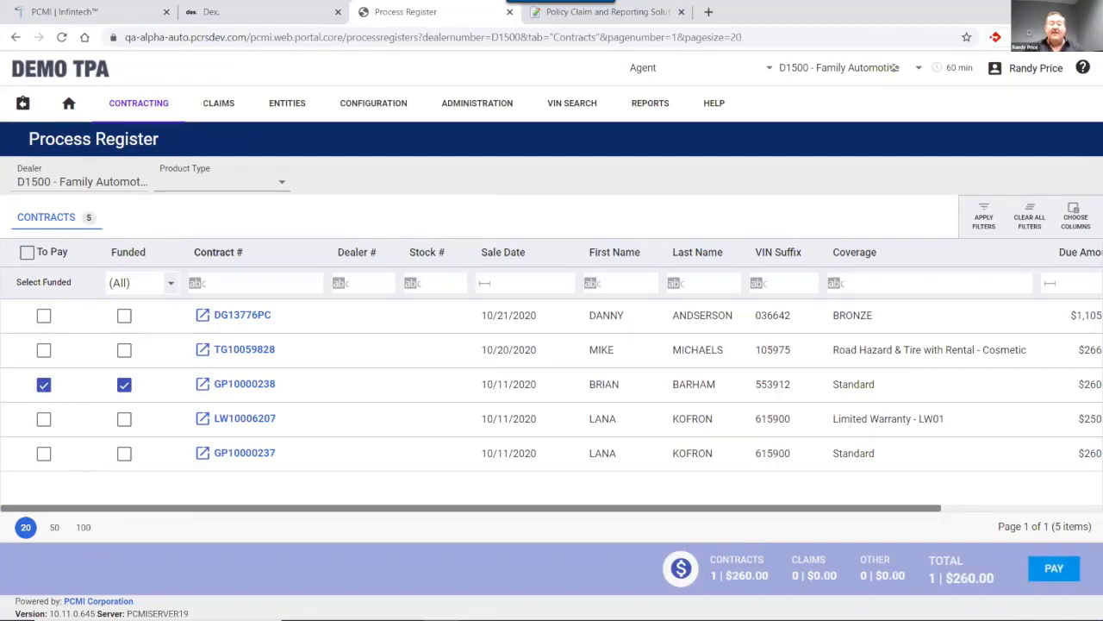
click(1054, 568)
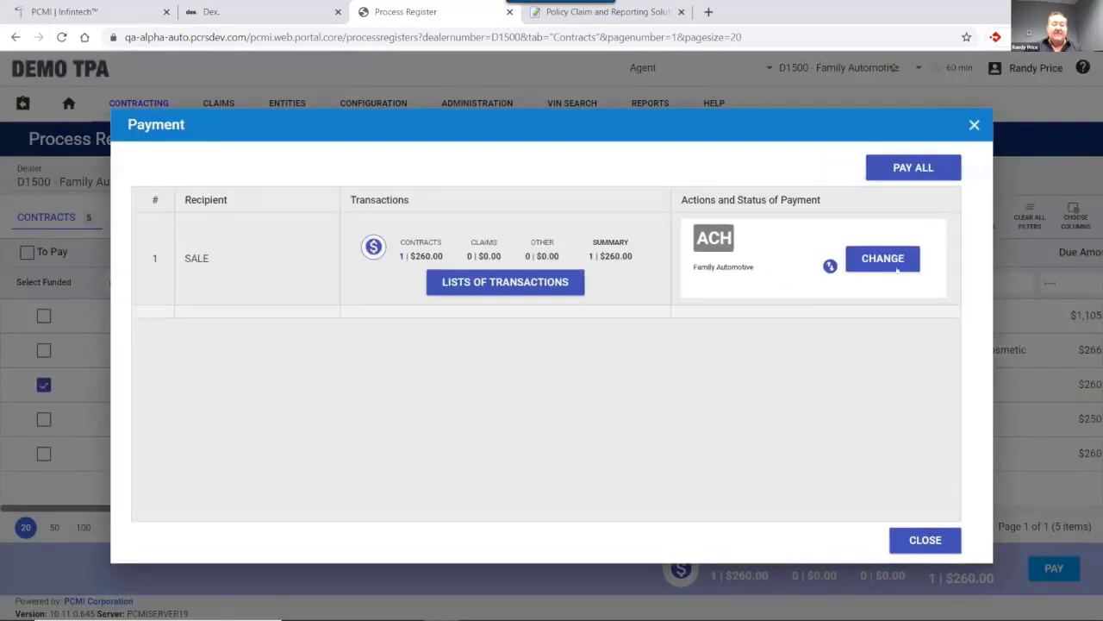
Check and accept the ACH payment details for the single contract, and pay it.
click(896, 269)
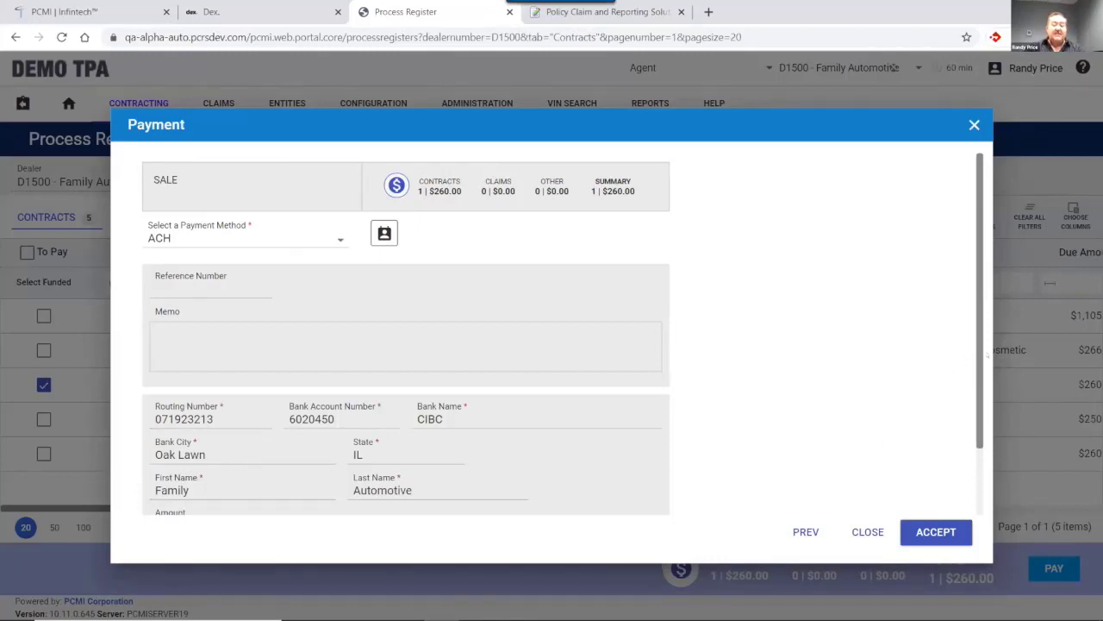
scroll(981, 355, down, 3)
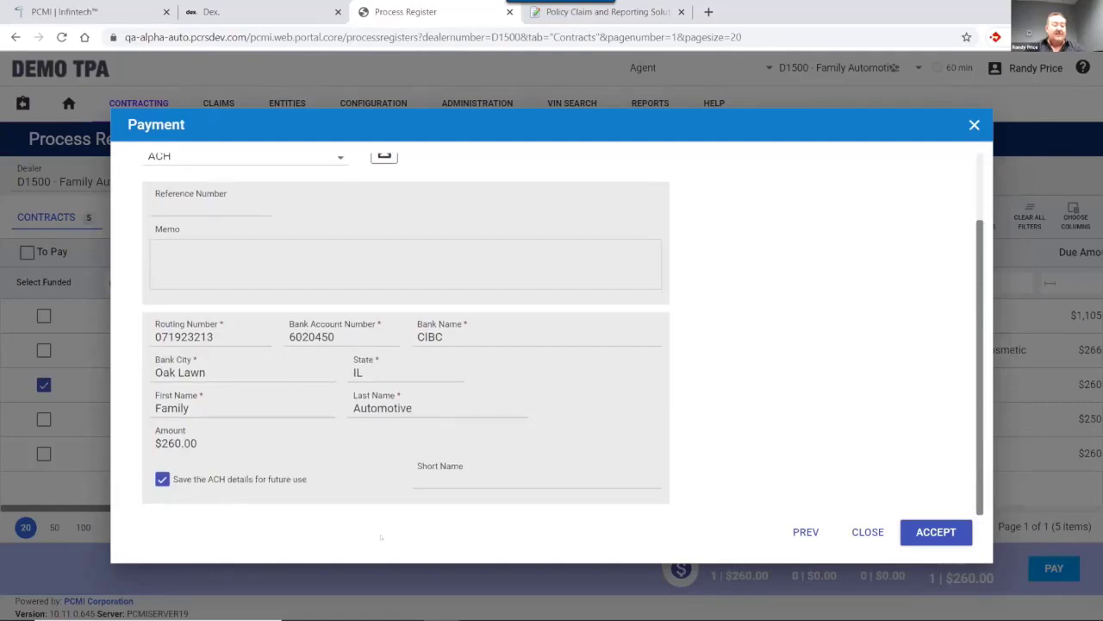
click(942, 532)
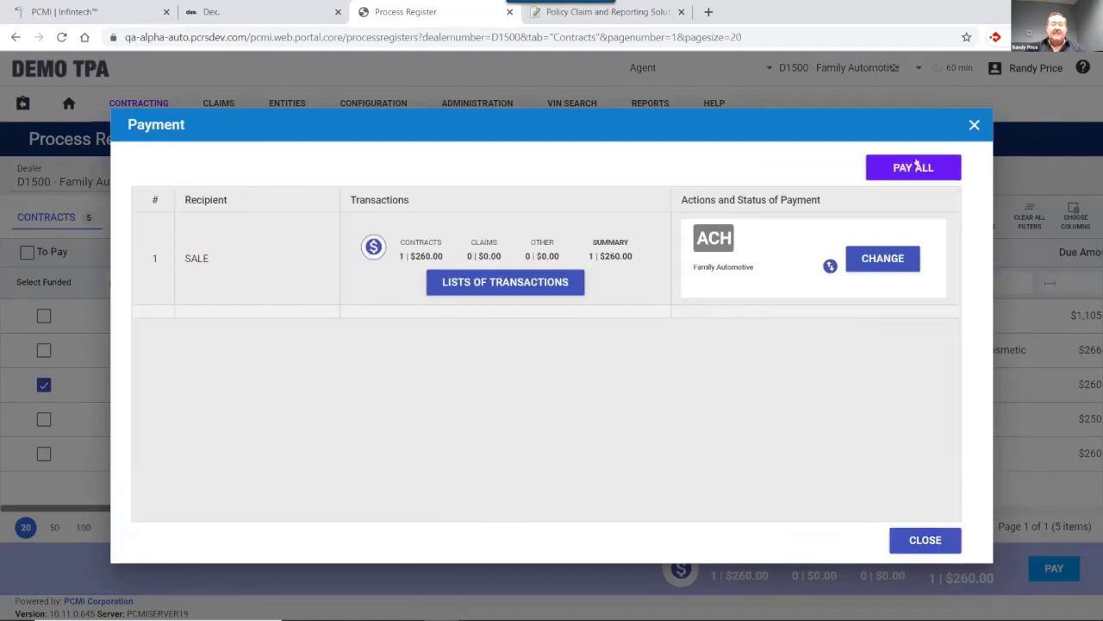
click(921, 166)
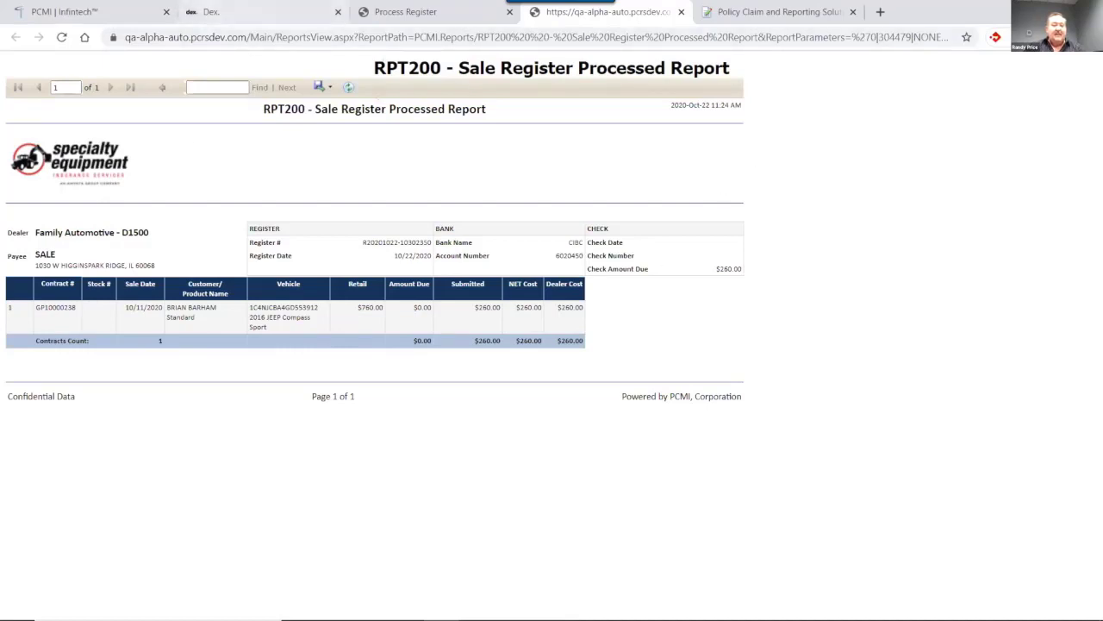
Check the remaining contracts in the Process Register and return to the Dealer Payment History.
click(405, 12)
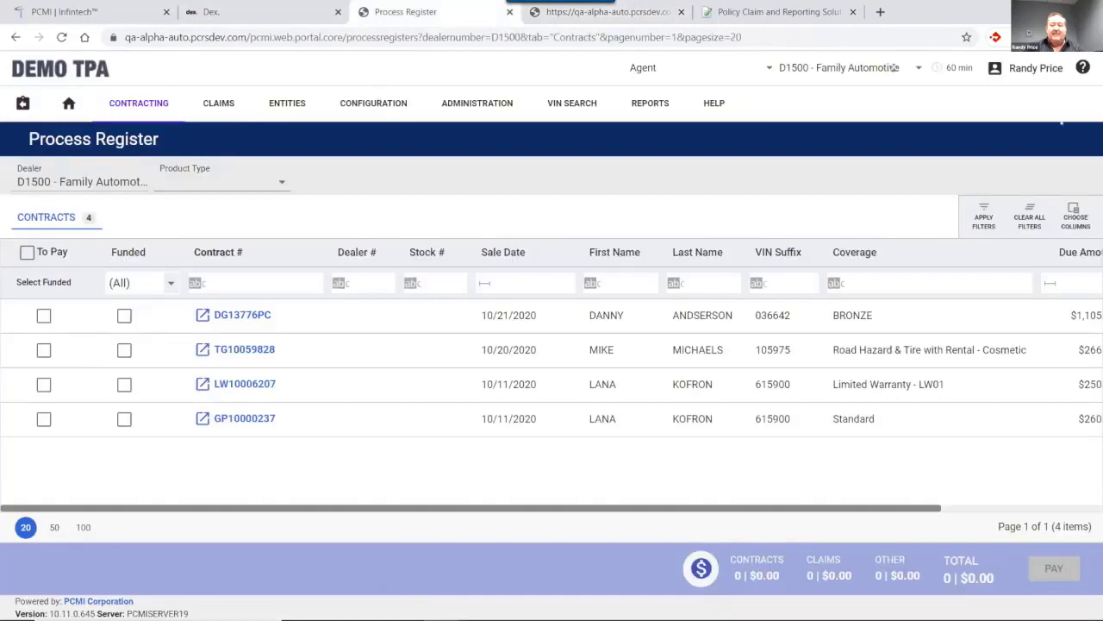
mouse_move(1045, 72)
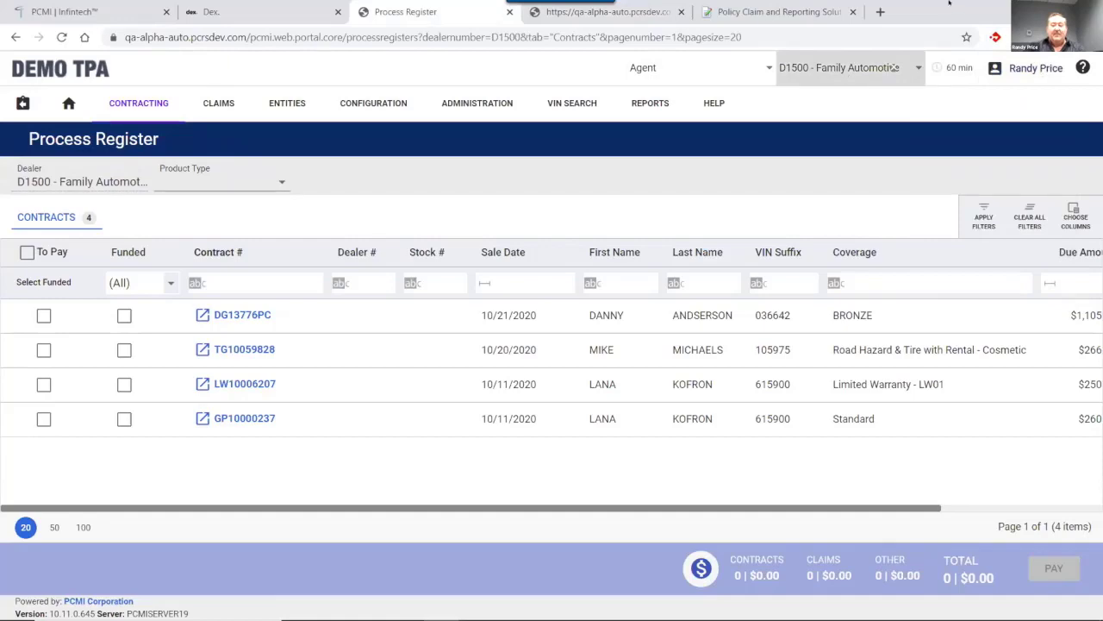
click(815, 12)
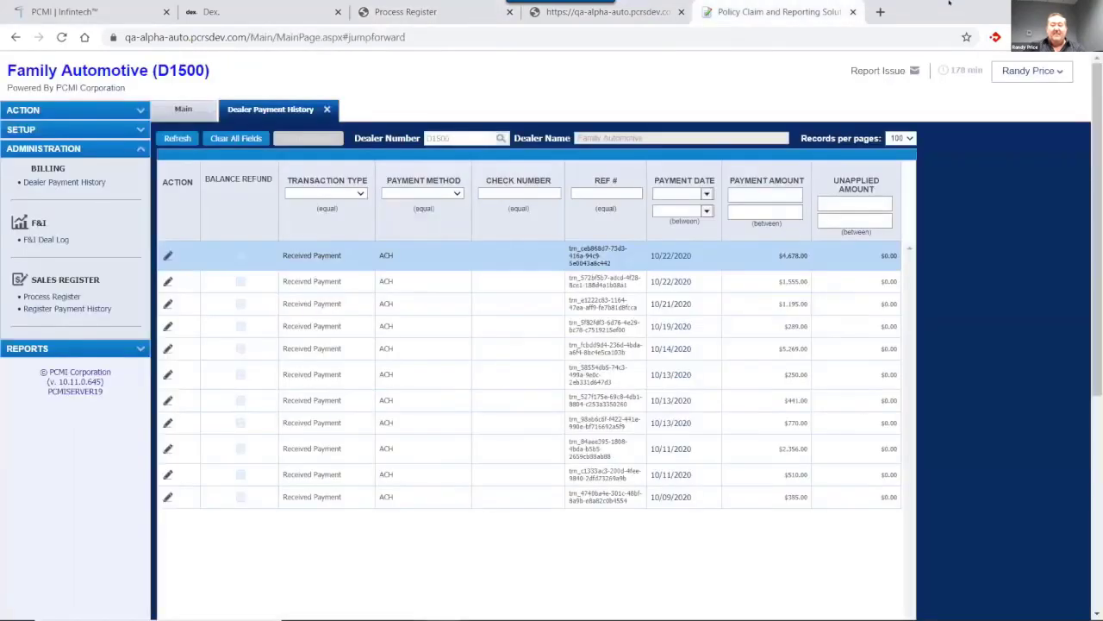
Close the Dealer Payment History page and the RPT200 report, and place the Process Register page ahead of the Dex page.
click(853, 12)
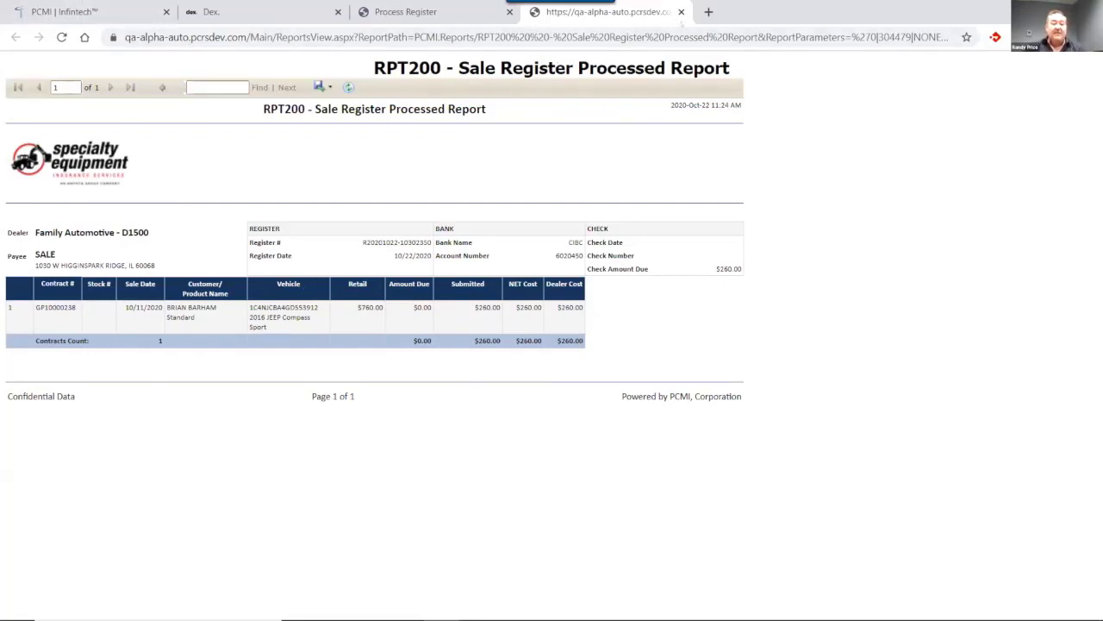
drag(607, 13, 594, 1)
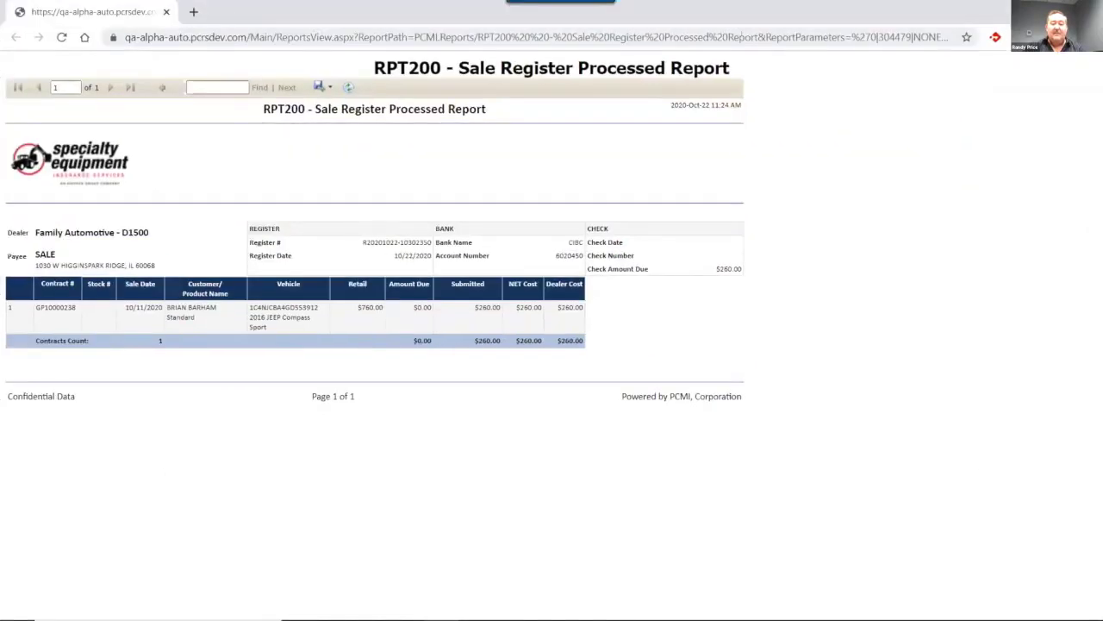
click(1089, 7)
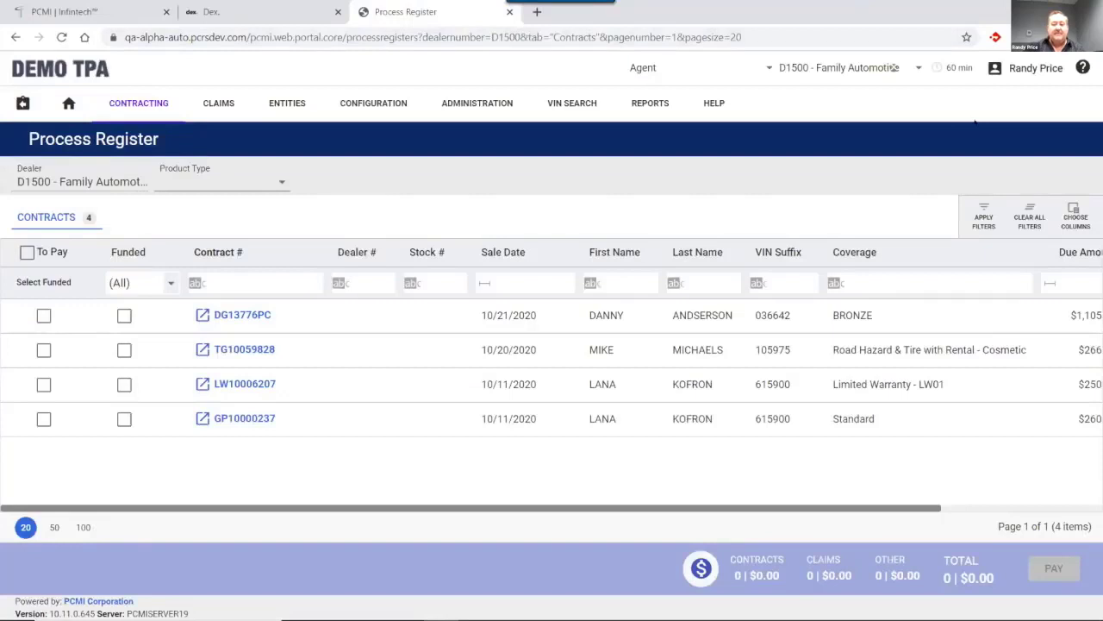
click(1030, 63)
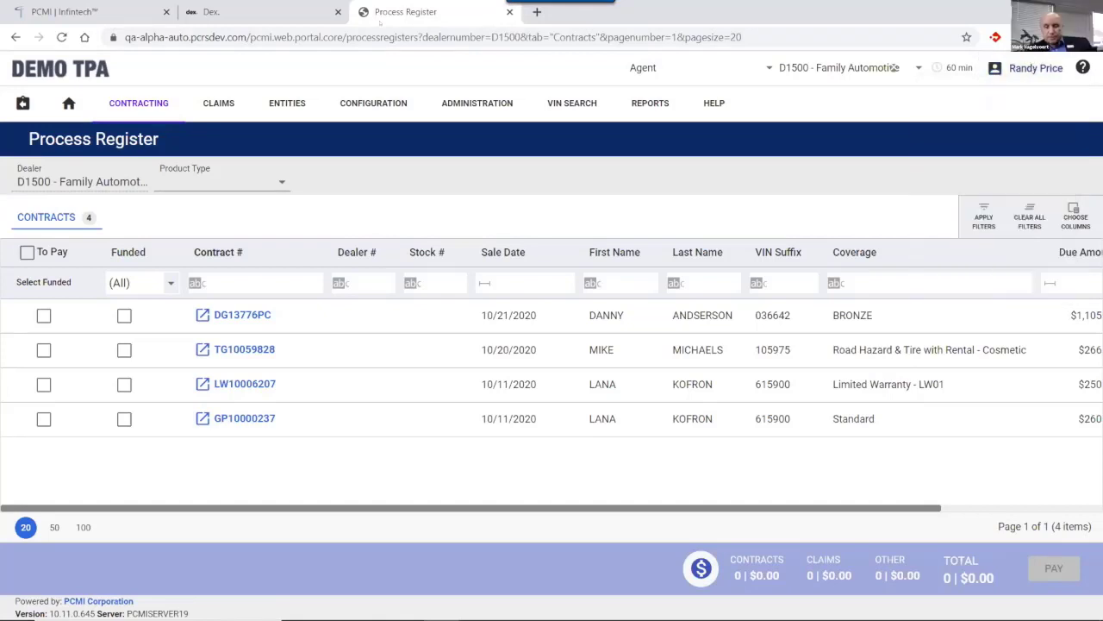
drag(379, 24, 215, 19)
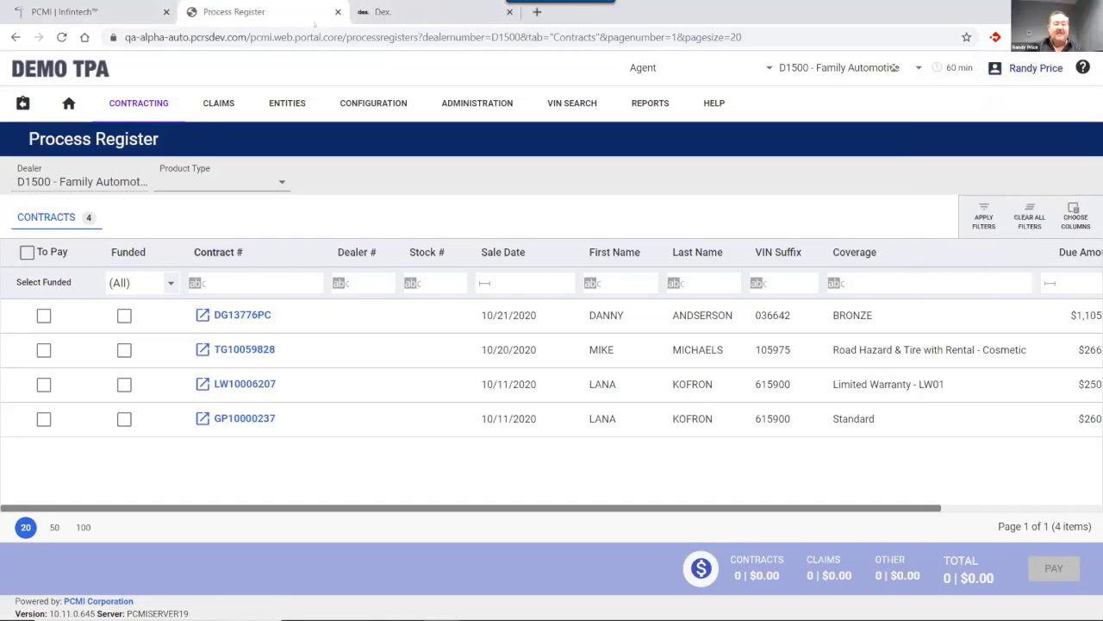
click(399, 25)
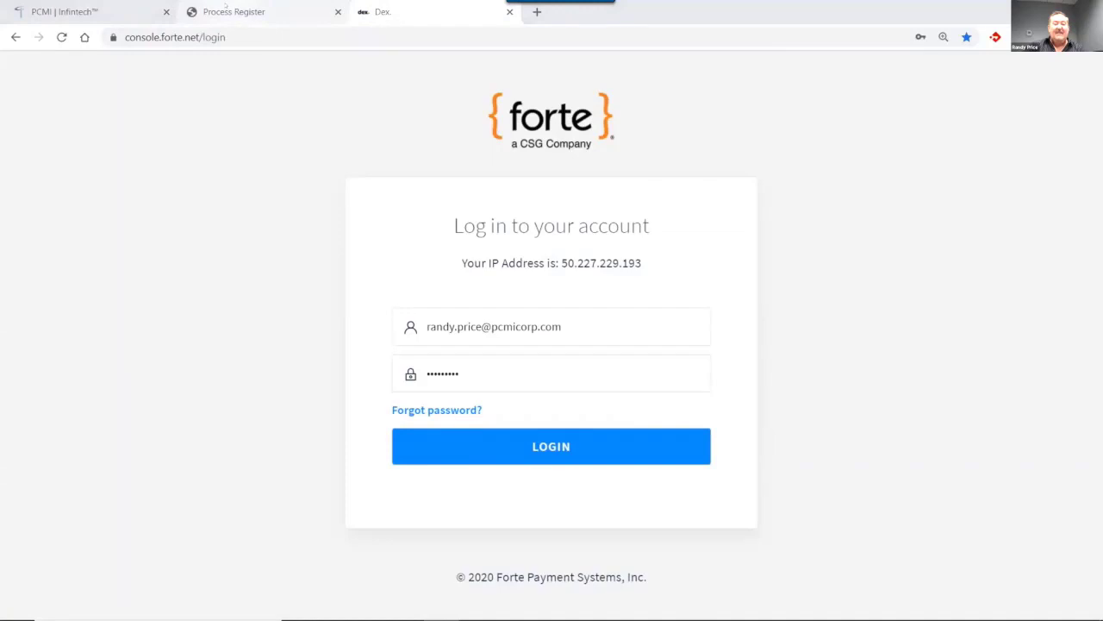
click(250, 12)
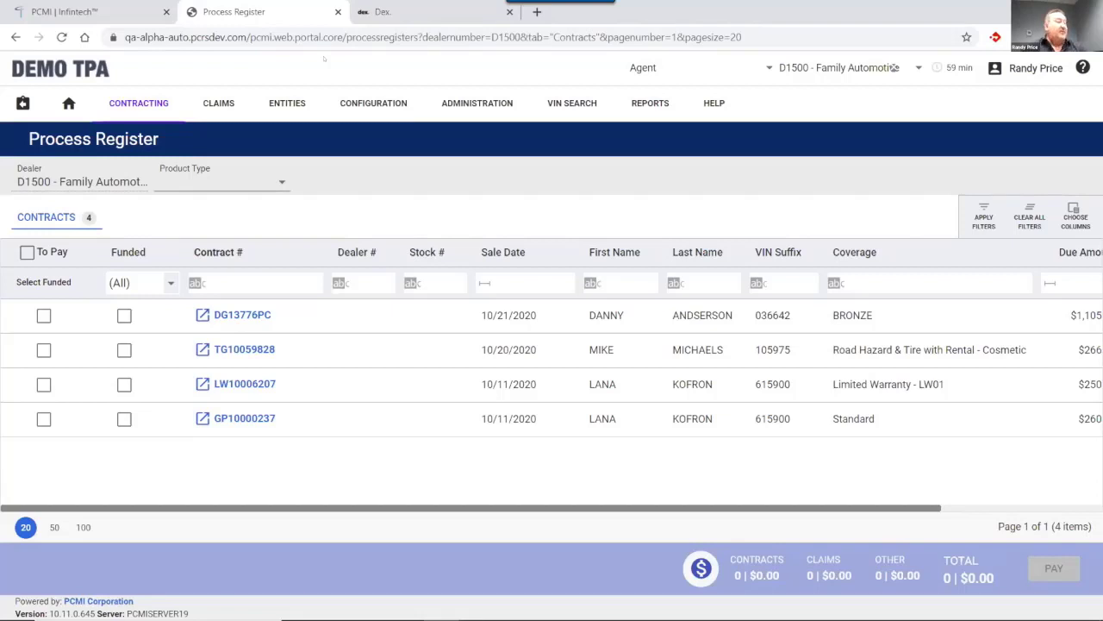
click(366, 98)
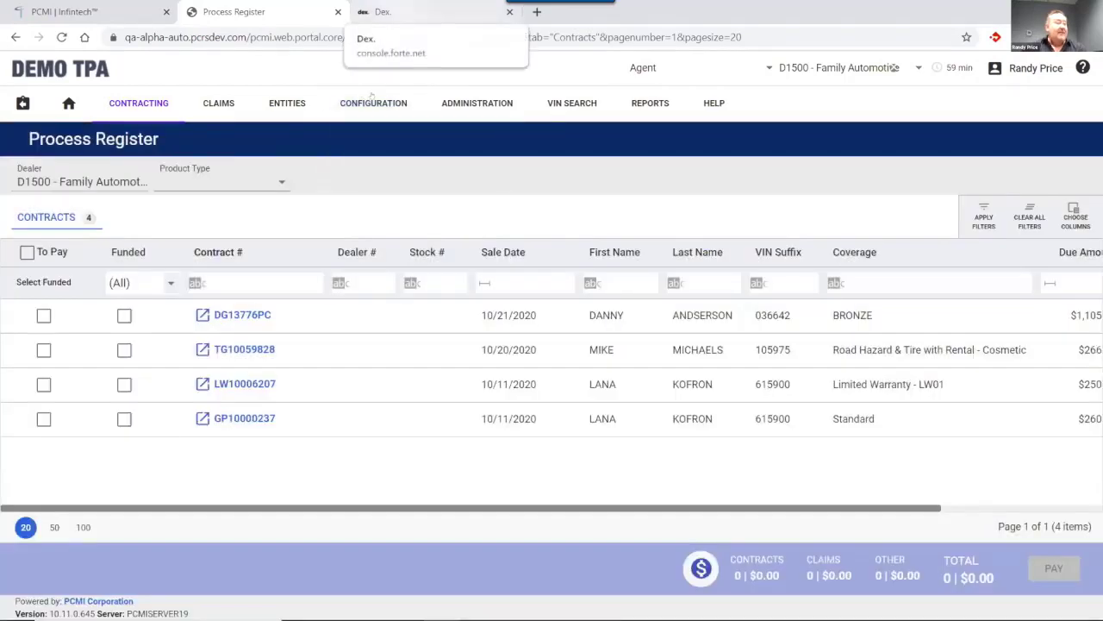
Switch to the Forte Dex console, log in with the prefilled credentials, and open the transactions list.
click(384, 11)
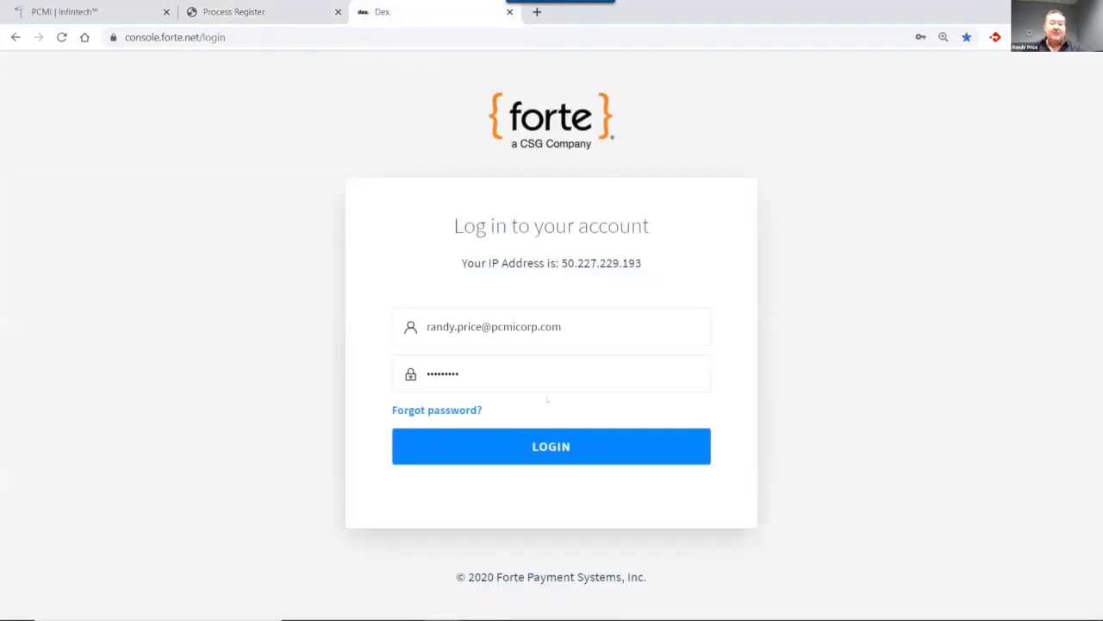
click(536, 441)
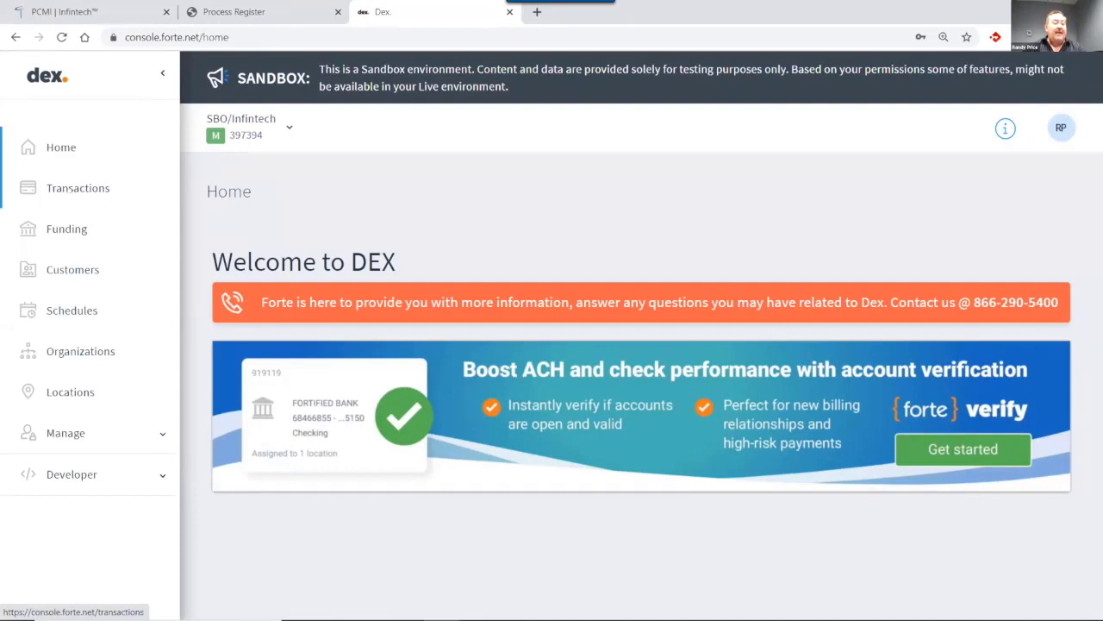
click(71, 191)
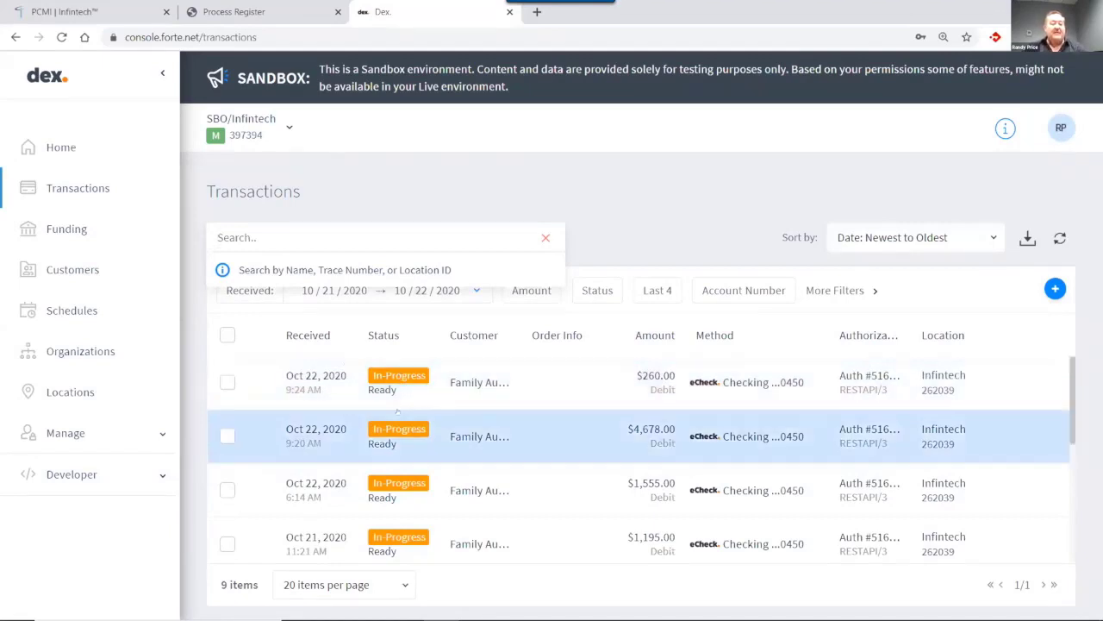
Open Family Automotive's $4,678.00 transaction of Oct 22, 2020 and examine its authorization details, history and receipt.
click(390, 426)
scroll(960, 255, down, 1)
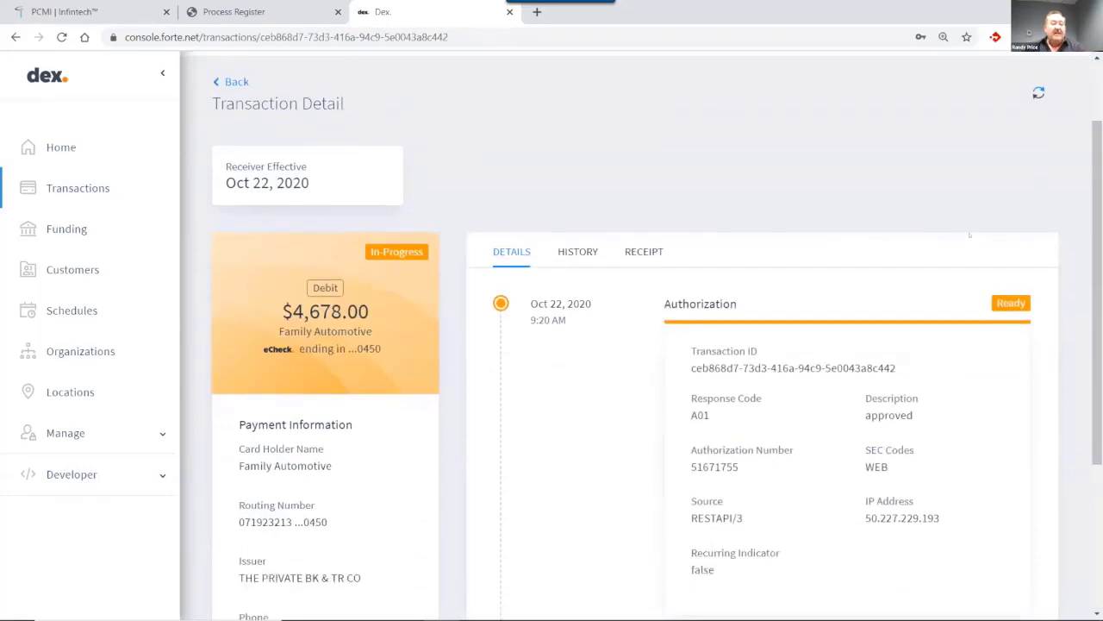
scroll(986, 252, down, 2)
scroll(986, 252, up, 2)
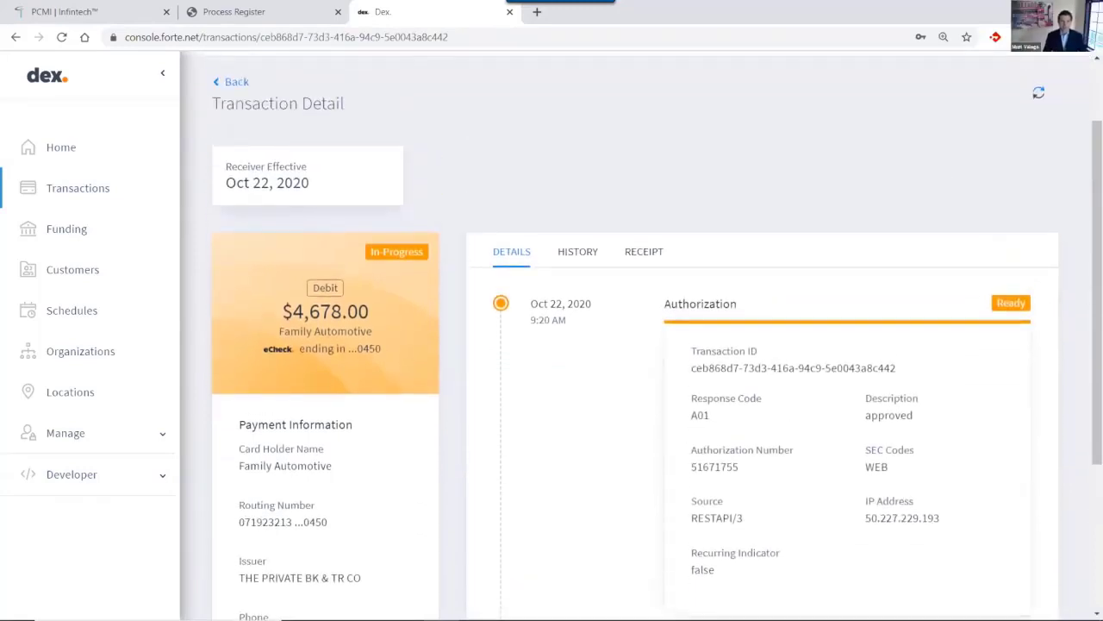
scroll(642, 336, down, 1)
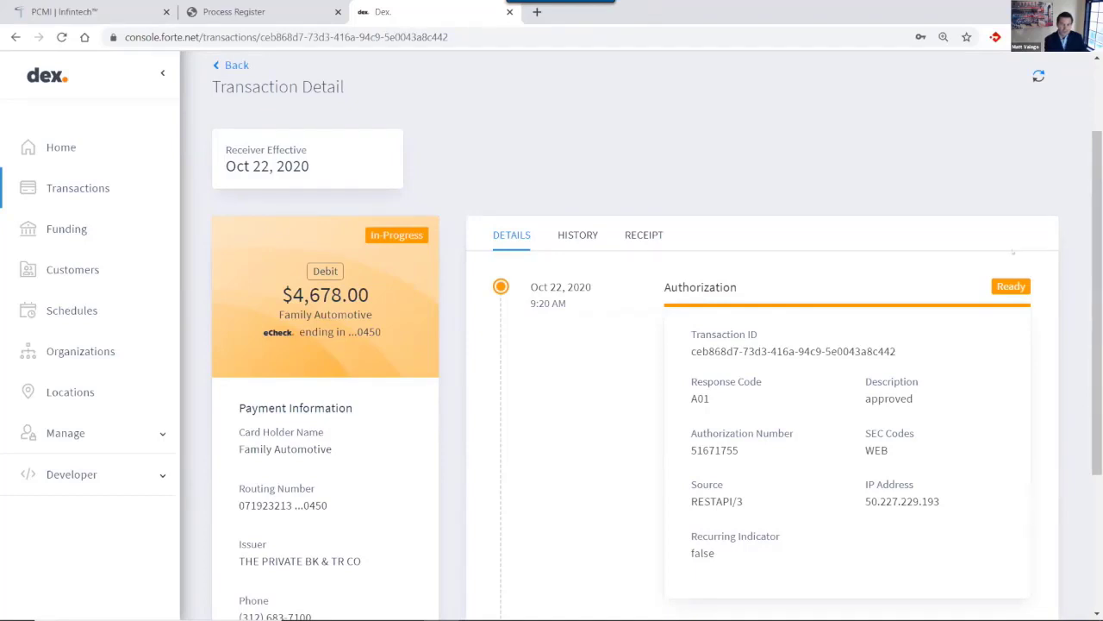
drag(1097, 302, 1097, 393)
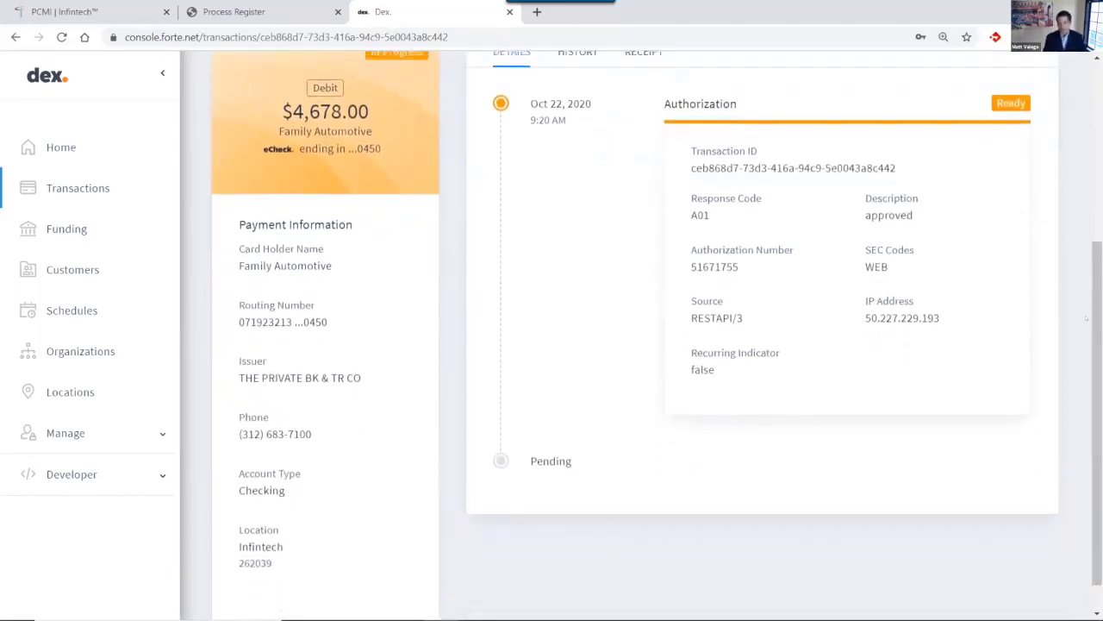
drag(1097, 319, 1097, 308)
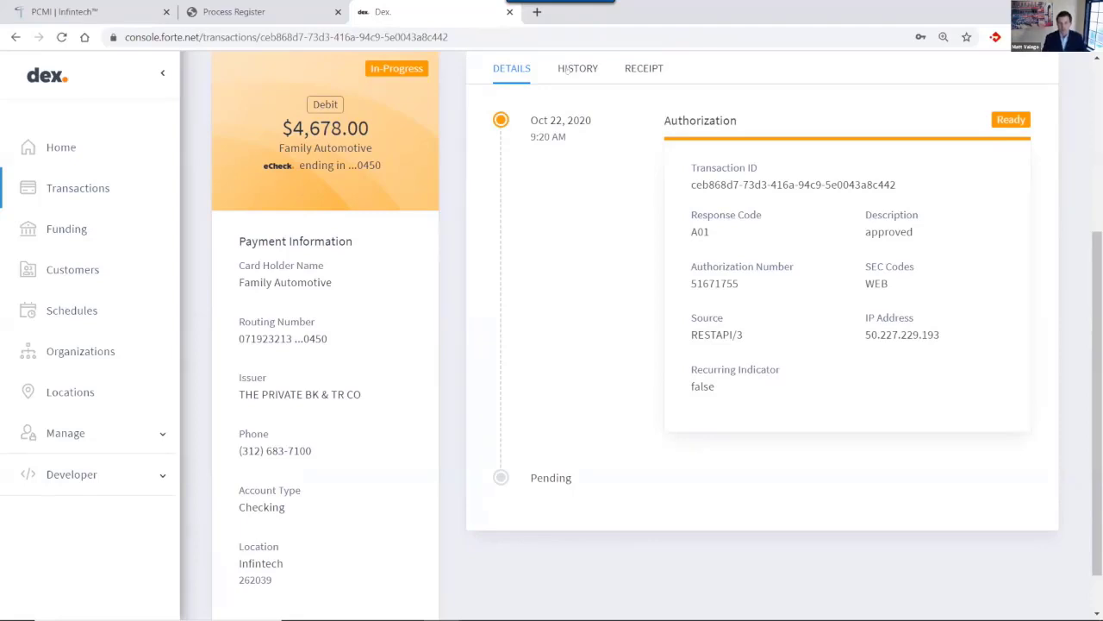
click(570, 69)
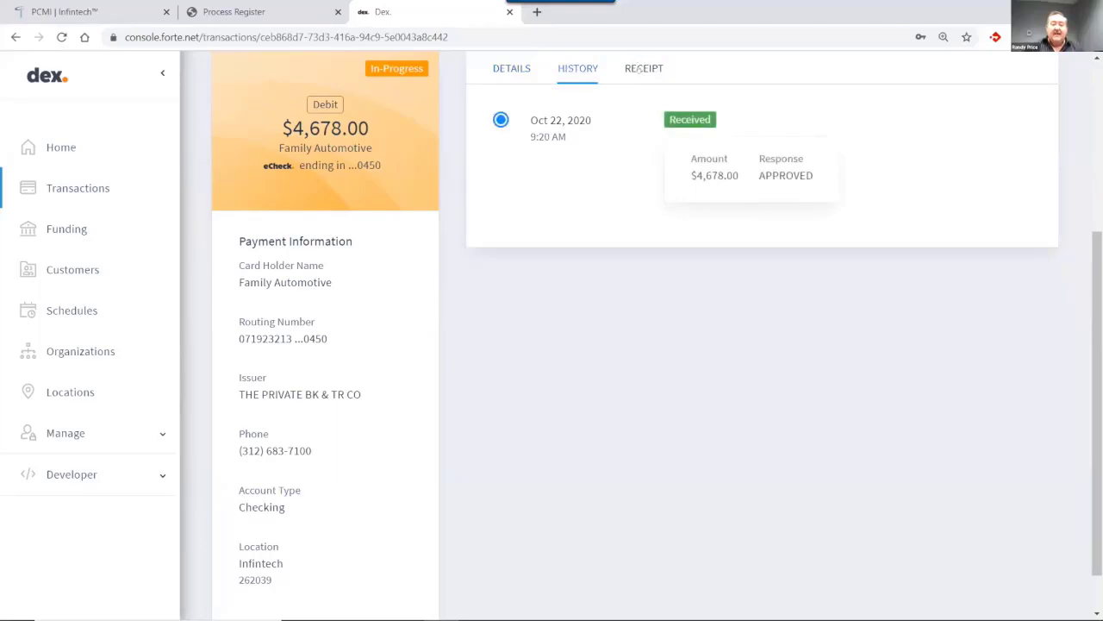
click(640, 69)
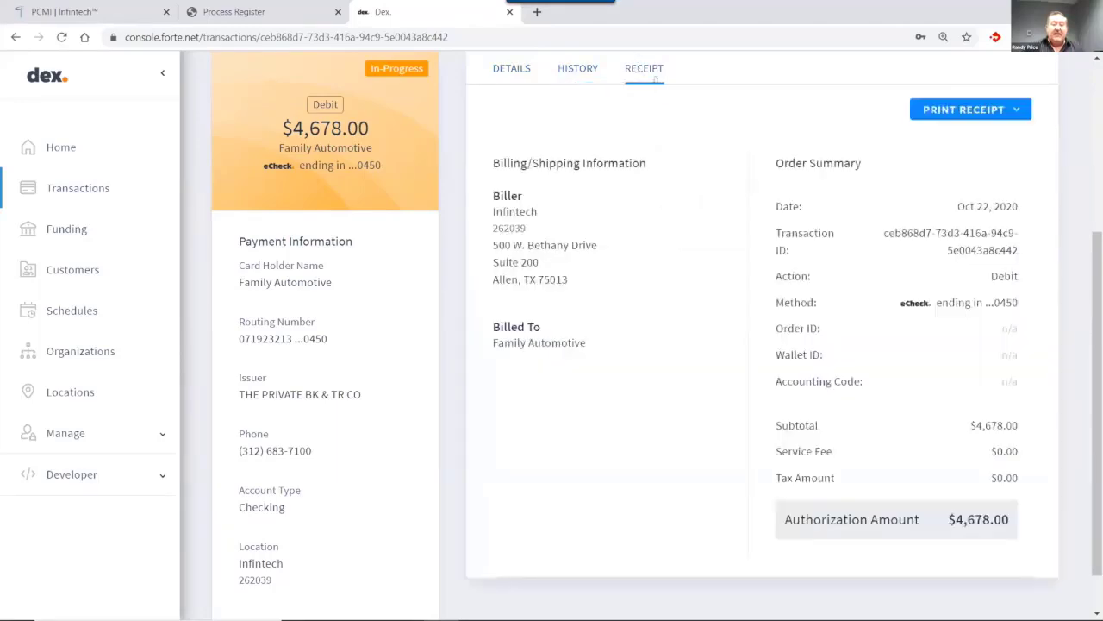